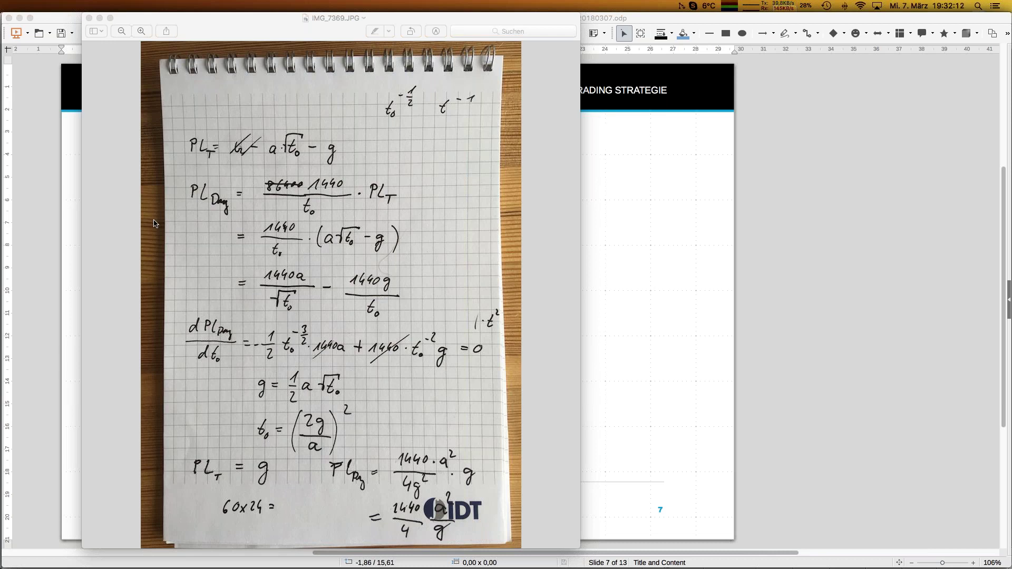
Step: Return to the presentation and advance to slide 8 about determining the Nachkauf level
{"action": "left_click", "coordinate": [45, 205]}
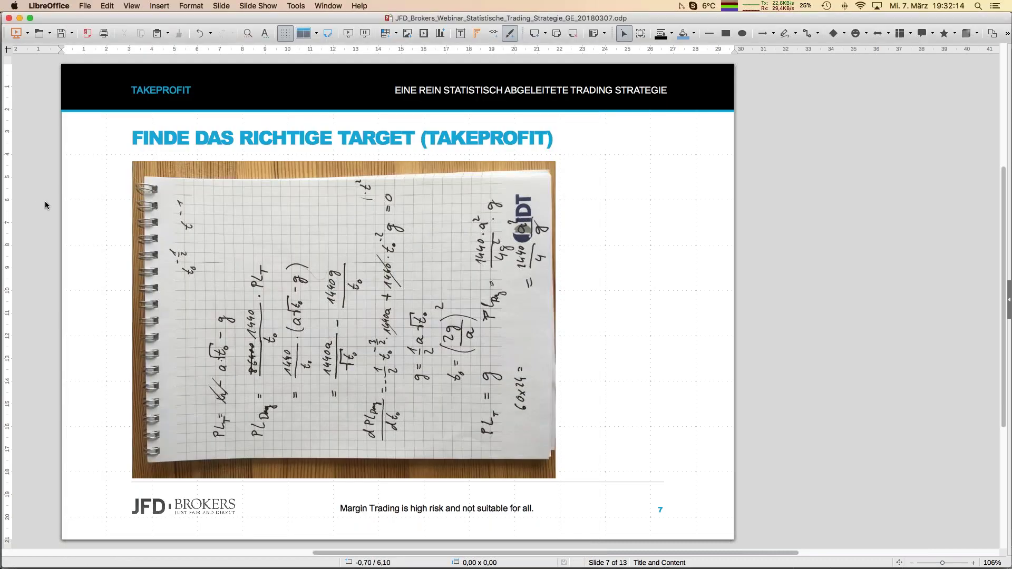
{"action": "key", "text": "Page_Down"}
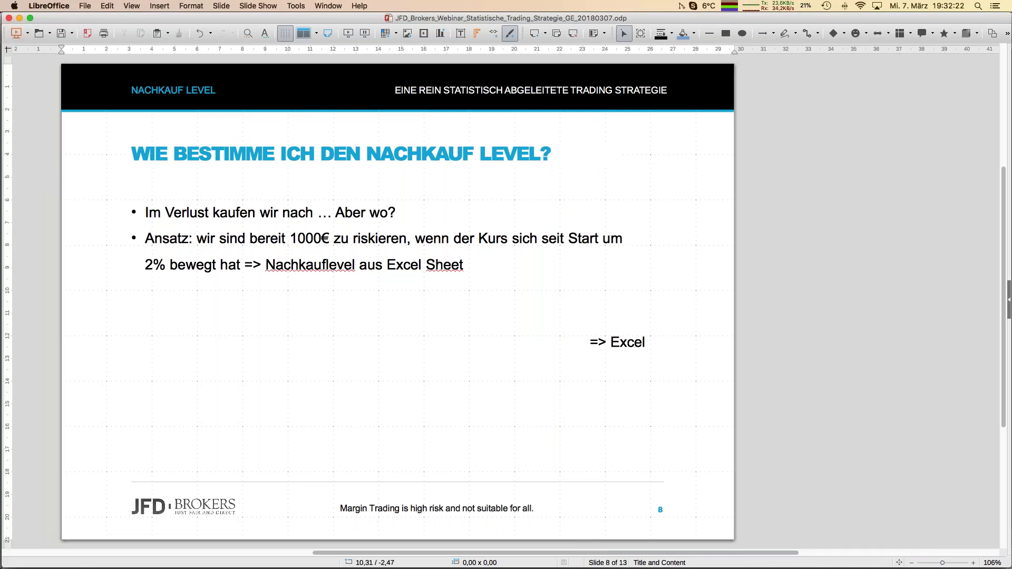
Step: Switch to Risk_LS_Spread_JFD.ods and examine the spread and Costs_0,02Lot columns for the yellow-marked pairs from Dax to AUDUSD
{"action": "left_click", "coordinate": [323, 7]}
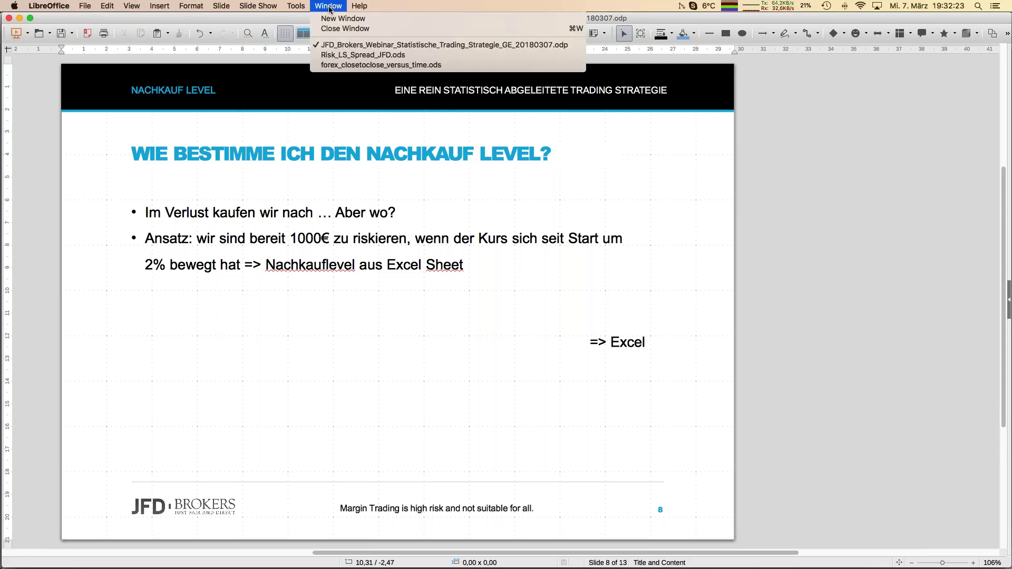
{"action": "left_click", "coordinate": [342, 56]}
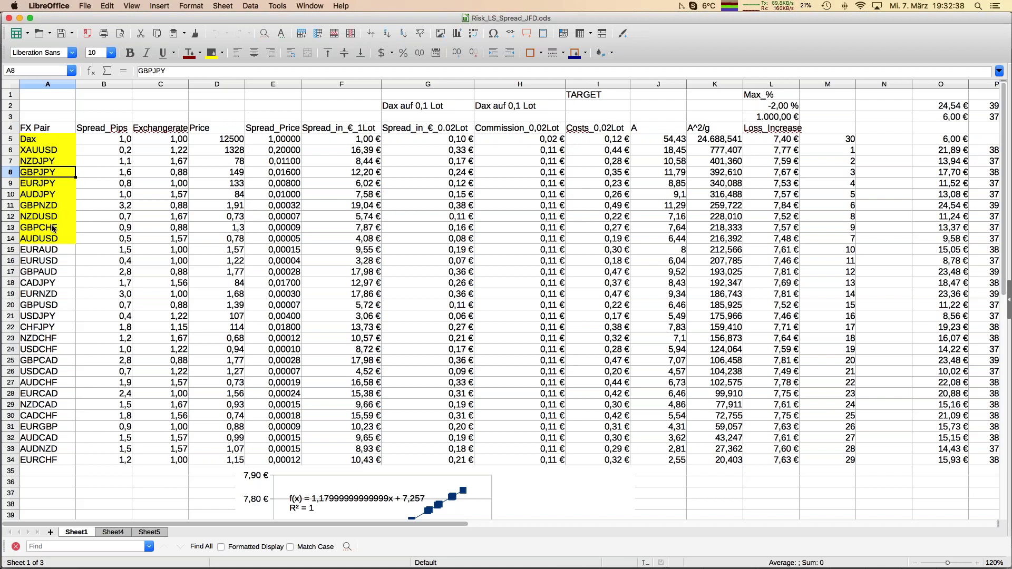
{"action": "left_click", "coordinate": [113, 140]}
{"action": "left_click", "coordinate": [112, 239]}
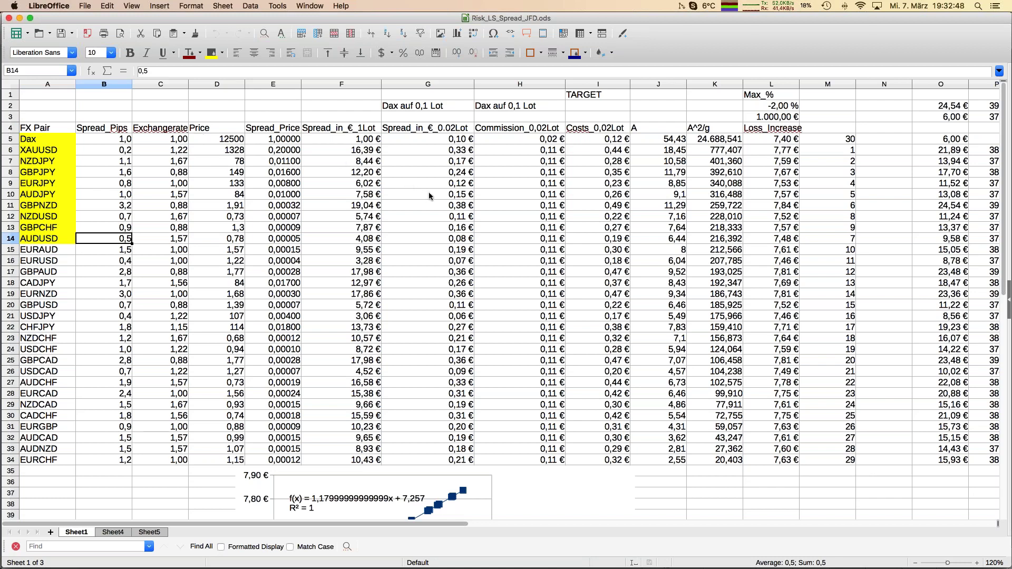
{"action": "left_click", "coordinate": [436, 141]}
{"action": "left_click_drag", "start_coordinate": [437, 141], "coordinate": [427, 238]}
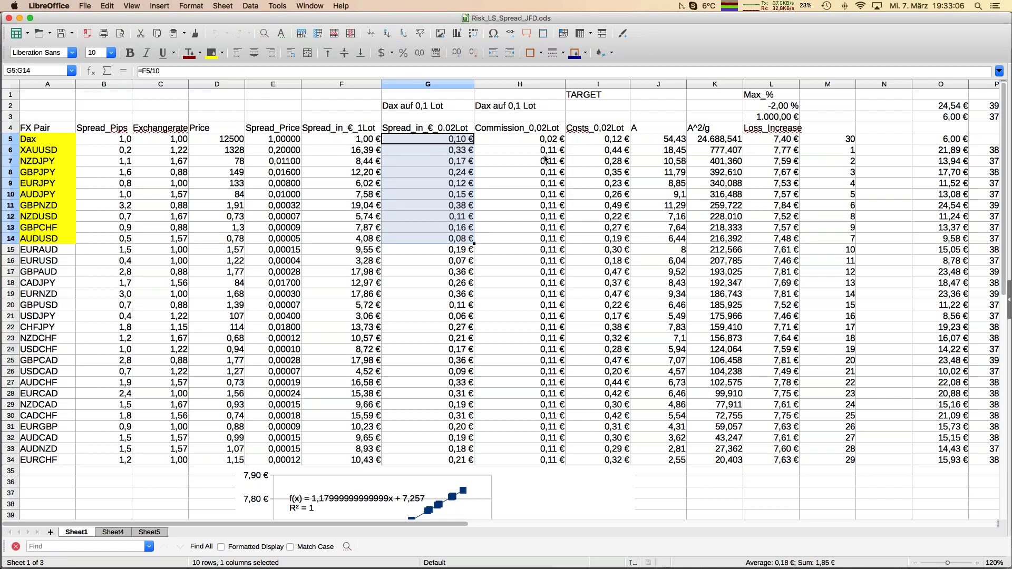
{"action": "left_click", "coordinate": [603, 141]}
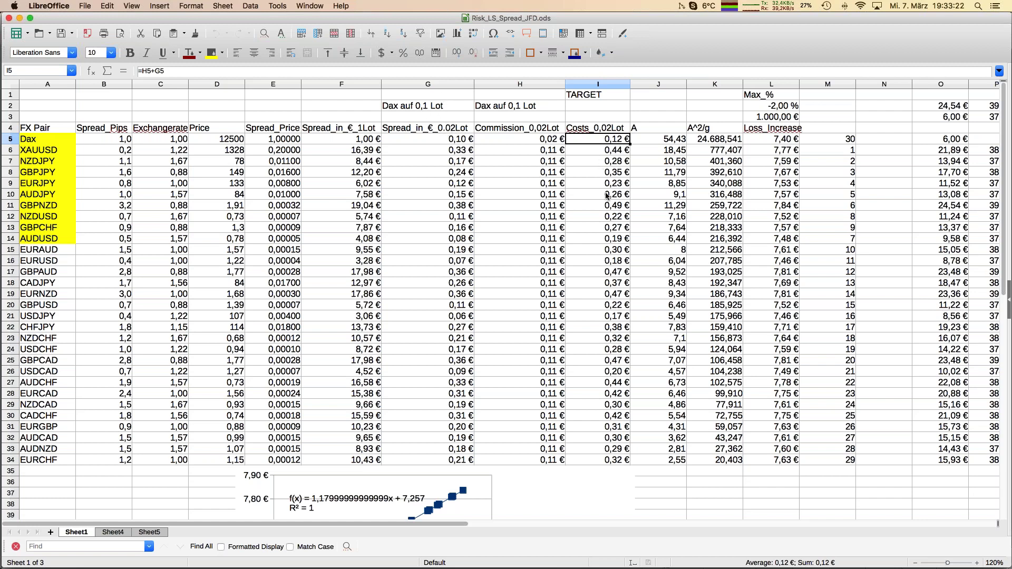
{"action": "left_click_drag", "start_coordinate": [596, 238], "coordinate": [604, 90]}
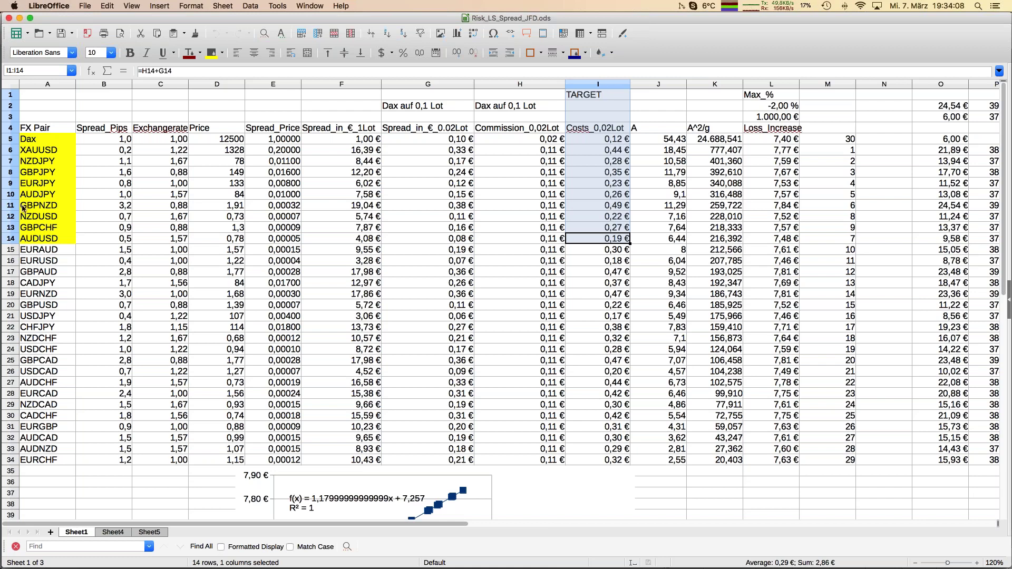
Step: Switch back to the JFD_Brokers_Webinar presentation and show the Nachkauf Level slide
{"action": "mouse_move", "coordinate": [7, 207]}
{"action": "left_click", "coordinate": [310, 5]}
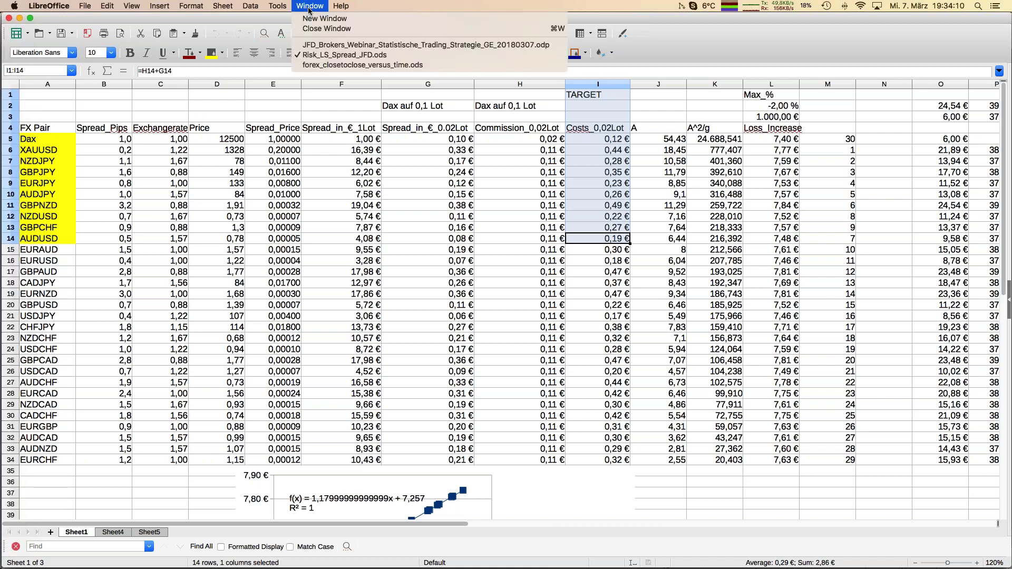
{"action": "left_click", "coordinate": [328, 45]}
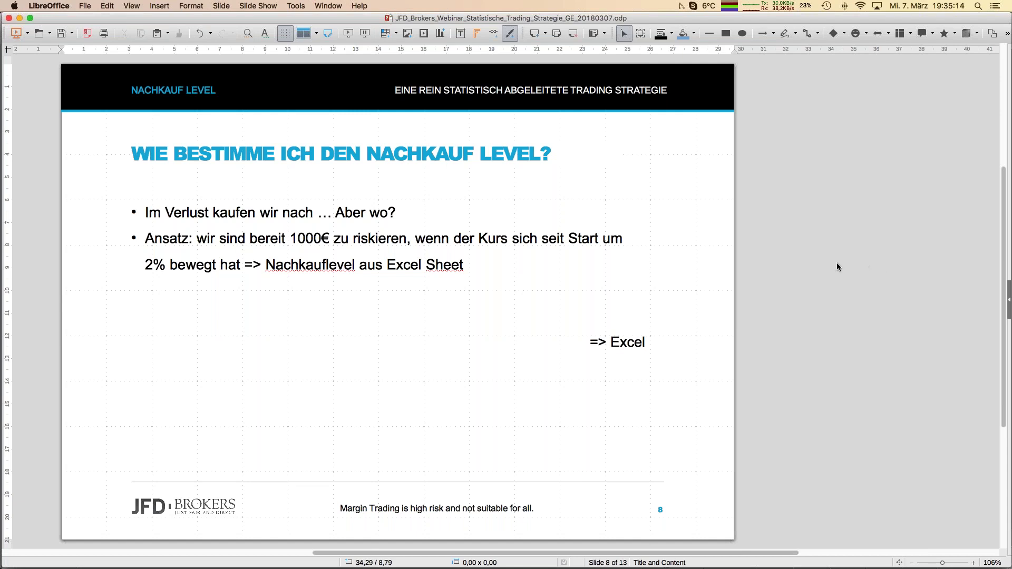
{"action": "key", "text": "super+Tab"}
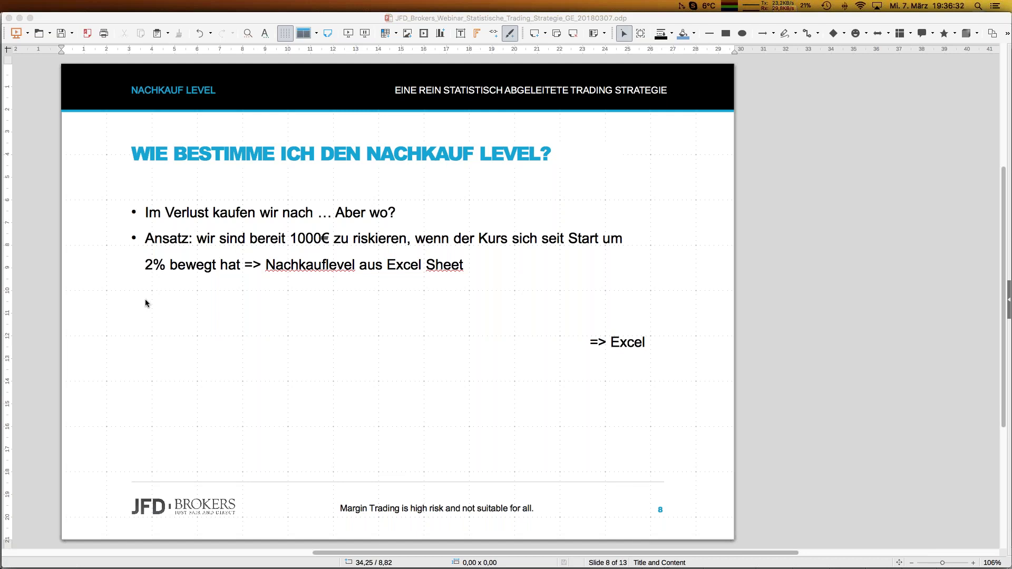
{"action": "left_click", "coordinate": [46, 243]}
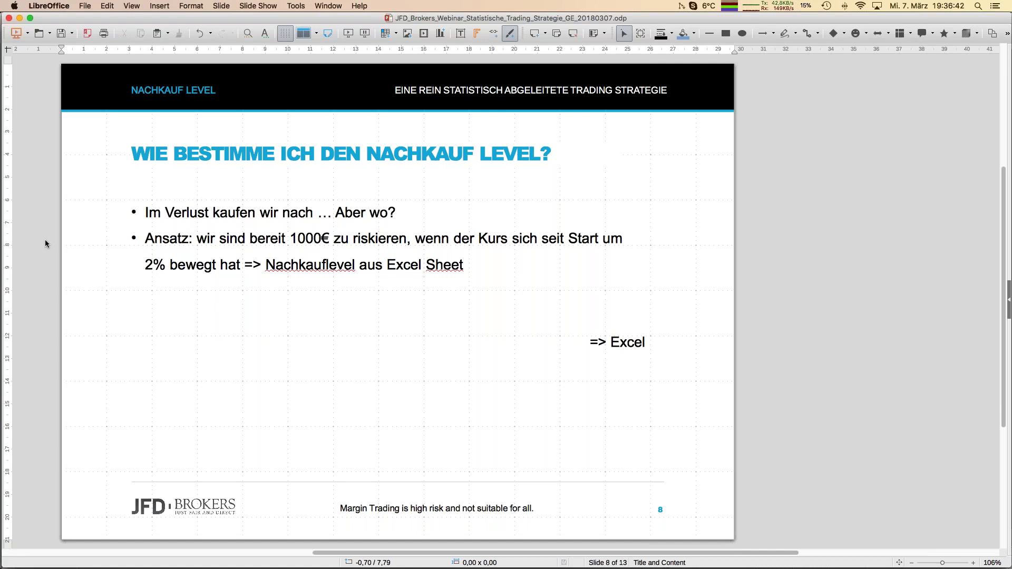
Step: Switch to the Risk_LS_Spread_JFD.ods spreadsheet and show Sheet4
{"action": "left_click", "coordinate": [328, 5]}
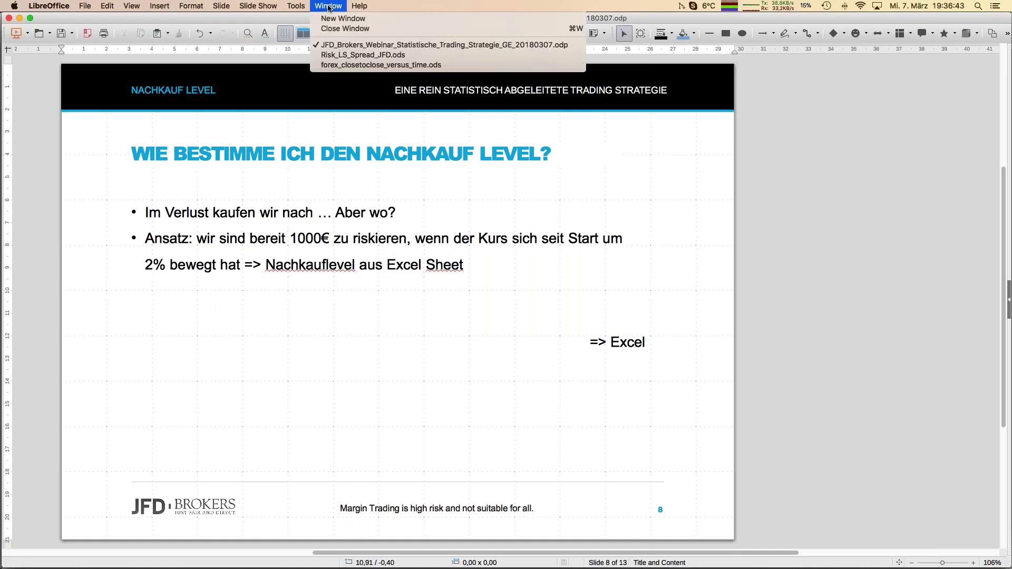
{"action": "left_click", "coordinate": [349, 55]}
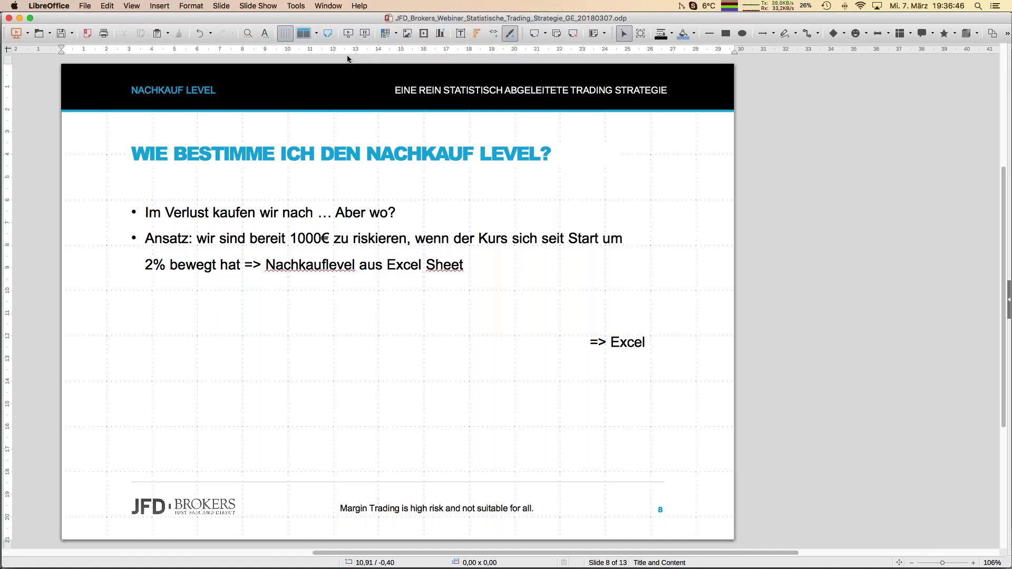
{"action": "left_click", "coordinate": [113, 532]}
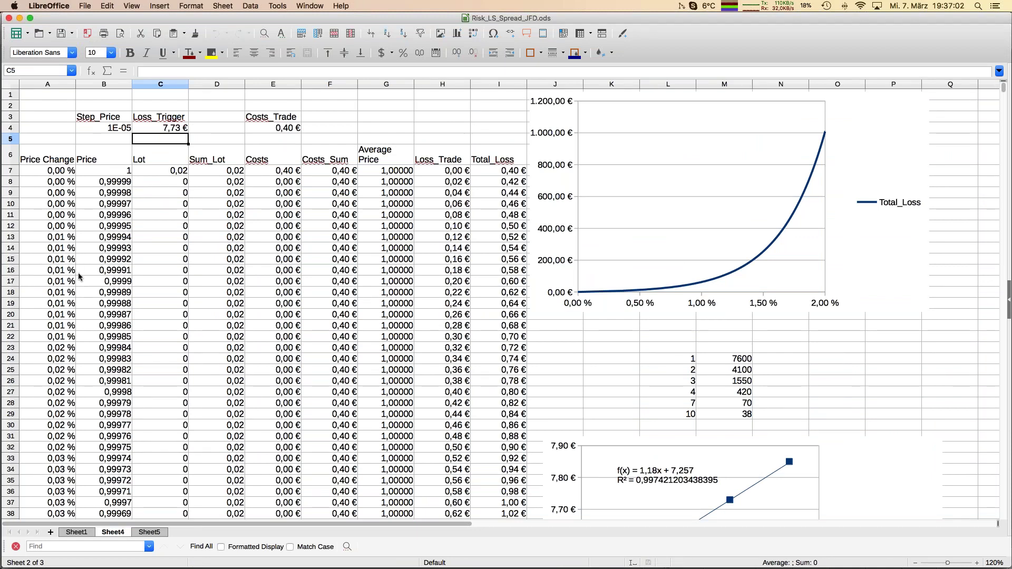
Step: Examine the Price column from the starting price in B7 down to about row 28, then return to B7
{"action": "left_click", "coordinate": [114, 175]}
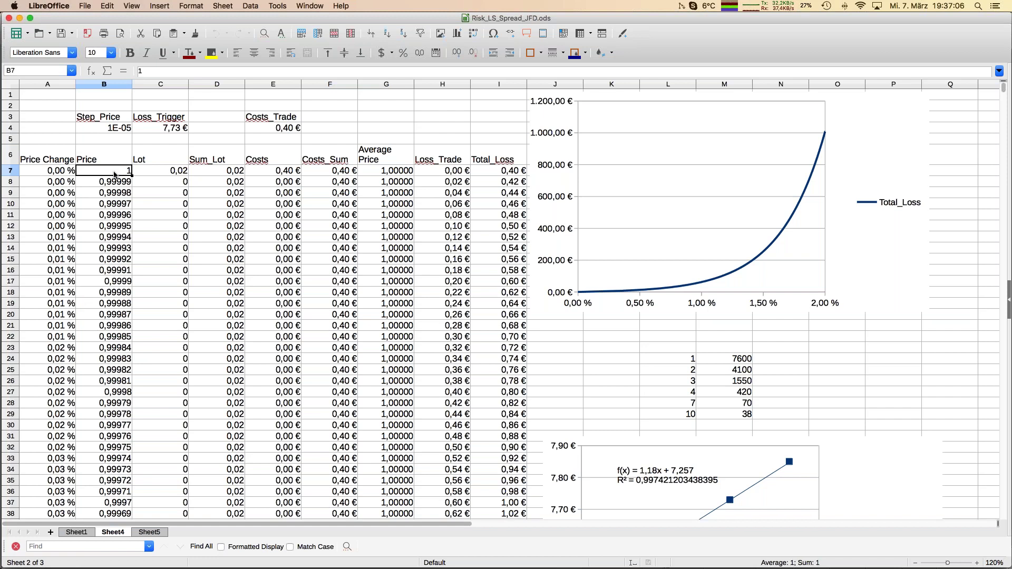
{"action": "key", "text": "Down"}
{"action": "key", "text": "Down"}
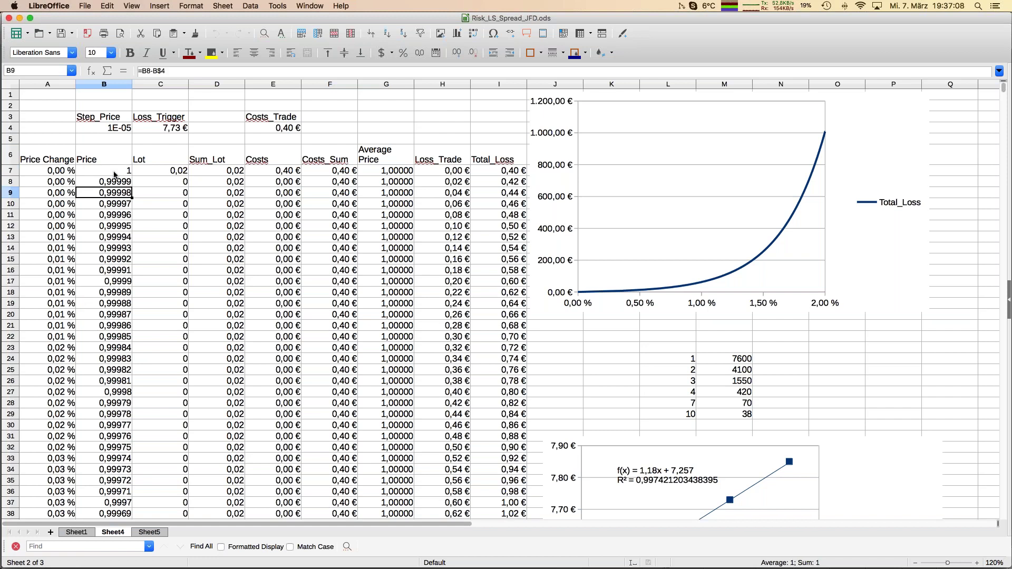
{"action": "key", "text": "Down"}
{"action": "key", "text": "Down"}
{"action": "key", "text": "Down"}
{"action": "key", "text": "Down"}
{"action": "key", "text": "Down"}
{"action": "key", "text": "Down"}
{"action": "key", "text": "Down"}
{"action": "key", "text": "Down"}
{"action": "key", "text": "Down"}
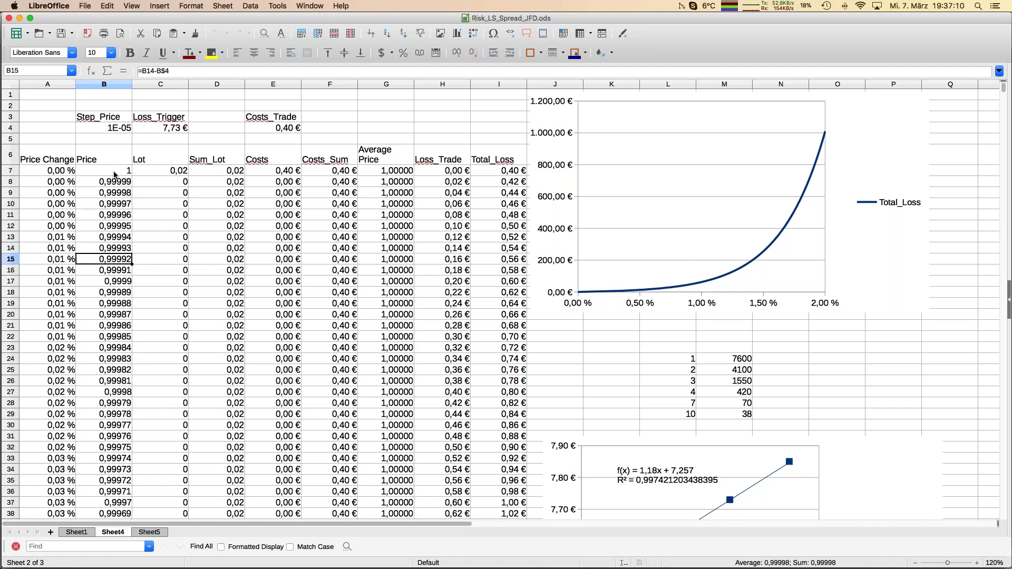
{"action": "key", "text": "Down"}
{"action": "key", "text": "Down"}
{"action": "key", "text": "Down"}
{"action": "key", "text": "Down"}
{"action": "key", "text": "Down"}
{"action": "key", "text": "Down"}
{"action": "key", "text": "Down"}
{"action": "key", "text": "Down"}
{"action": "key", "text": "Down"}
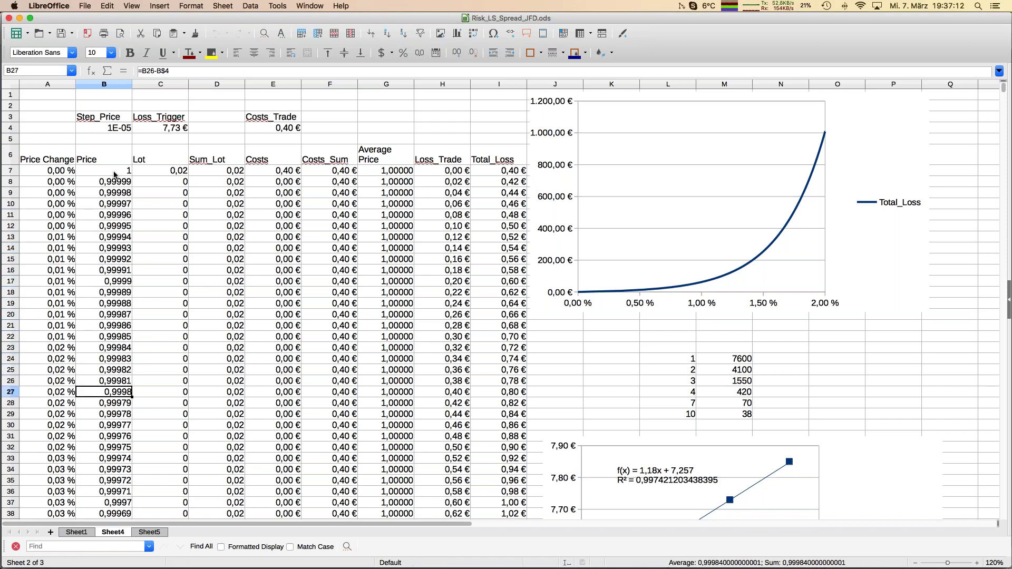
{"action": "key", "text": "Down"}
{"action": "key", "text": "Up"}
{"action": "key", "text": "Up"}
{"action": "key", "text": "Up"}
{"action": "key", "text": "Up"}
{"action": "key", "text": "Up"}
{"action": "key", "text": "Up"}
{"action": "key", "text": "Up"}
{"action": "key", "text": "Up"}
{"action": "key", "text": "Up"}
{"action": "key", "text": "Up"}
{"action": "key", "text": "Up"}
{"action": "key", "text": "Up"}
{"action": "key", "text": "Up"}
{"action": "key", "text": "Up"}
{"action": "key", "text": "Up"}
{"action": "key", "text": "Up"}
{"action": "key", "text": "Up"}
{"action": "key", "text": "Up"}
{"action": "key", "text": "Up"}
{"action": "key", "text": "Up"}
{"action": "key", "text": "Up"}
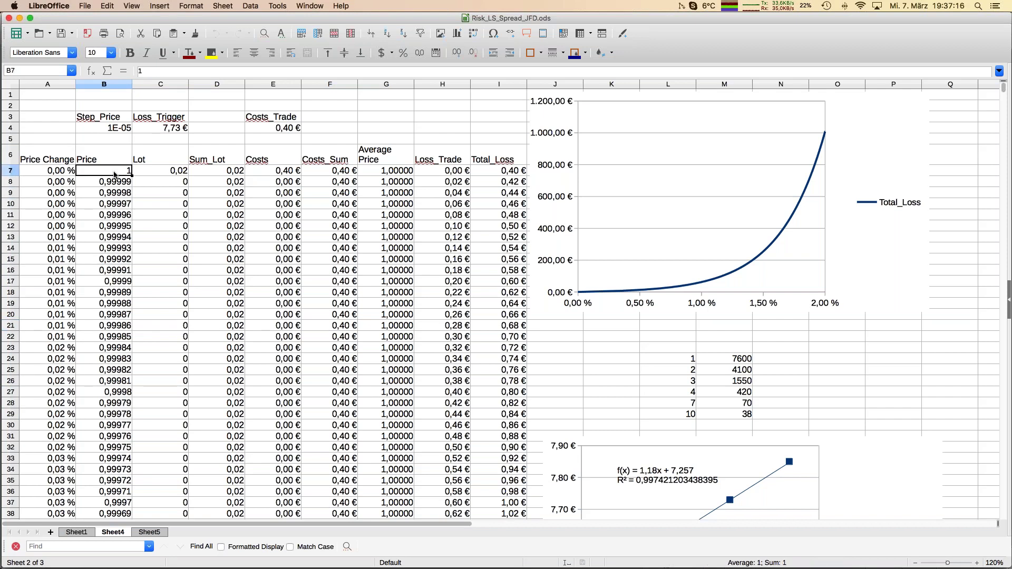
Step: Examine the first trade's Lot, Sum_Lot, Costs and Costs_Sum cells in row 7, ending back at its price
{"action": "key", "text": "Right"}
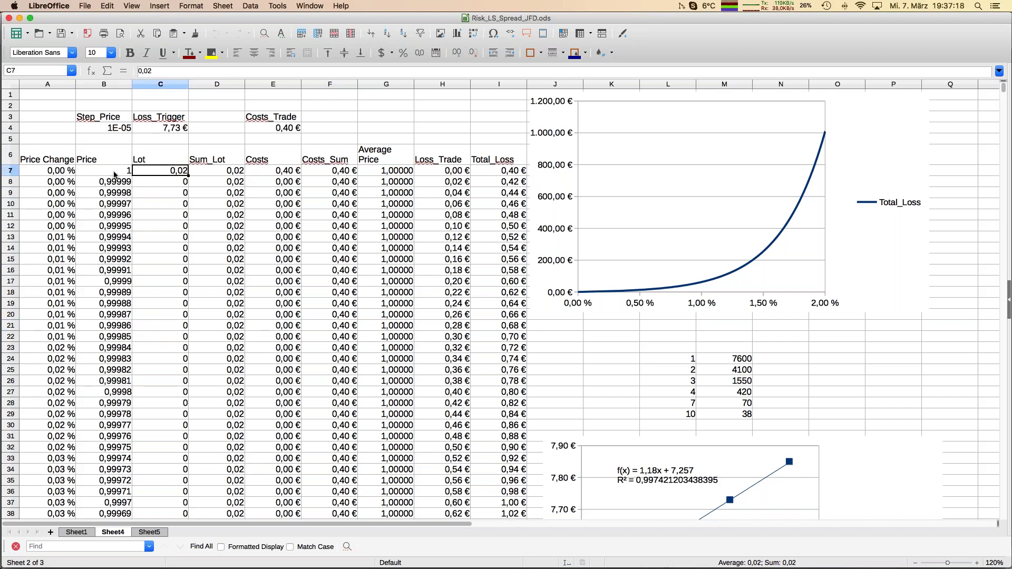
{"action": "key", "text": "Right"}
{"action": "key", "text": "Right"}
{"action": "key", "text": "Right"}
{"action": "key", "text": "Left"}
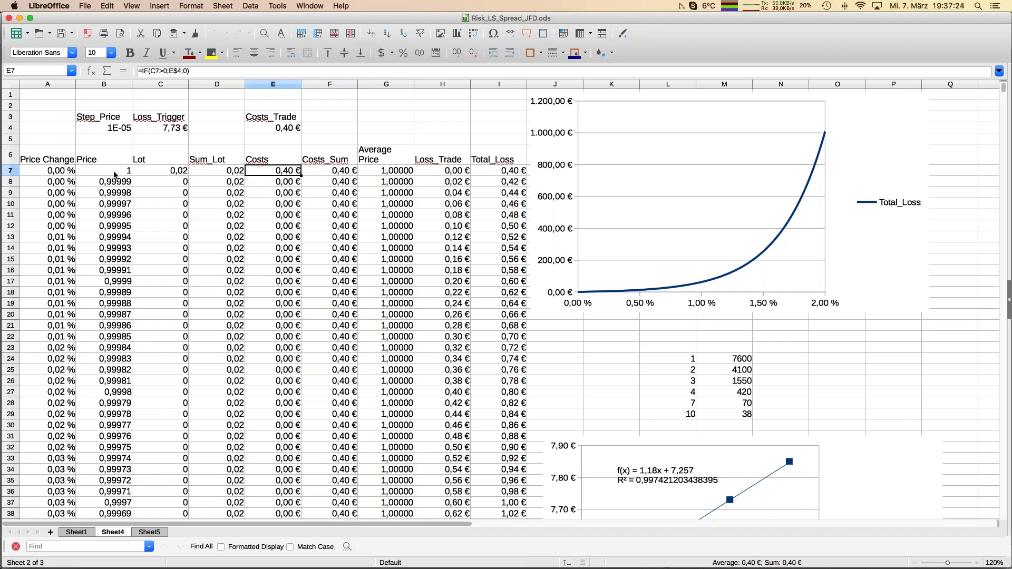
{"action": "key", "text": "Left"}
{"action": "key", "text": "Left"}
{"action": "key", "text": "Left"}
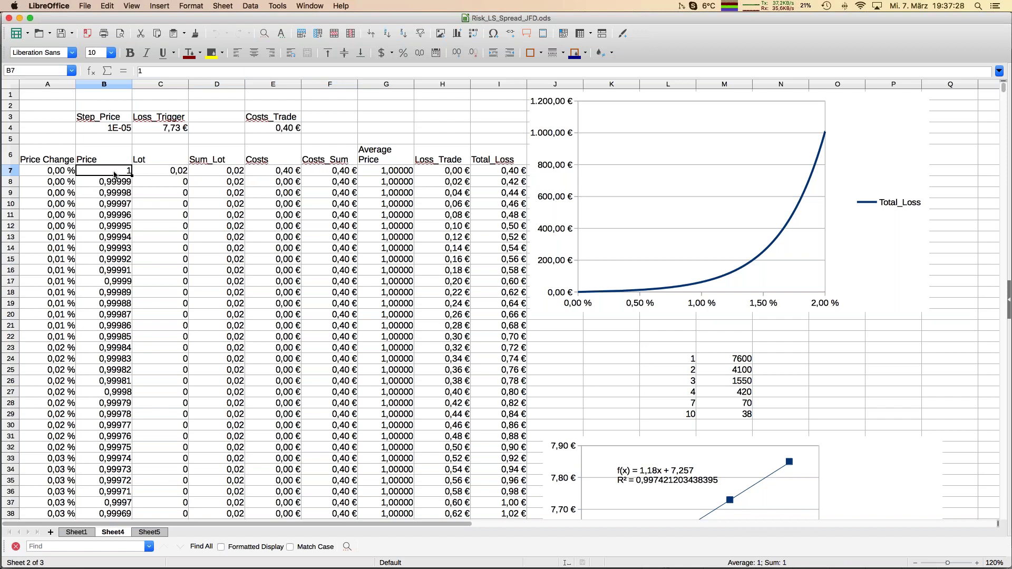
Step: Follow the falling prices in the Price column from row 7 down to row 24
{"action": "key", "text": "Down"}
{"action": "key", "text": "Down"}
{"action": "key", "text": "Down"}
{"action": "key", "text": "Down"}
{"action": "key", "text": "Down"}
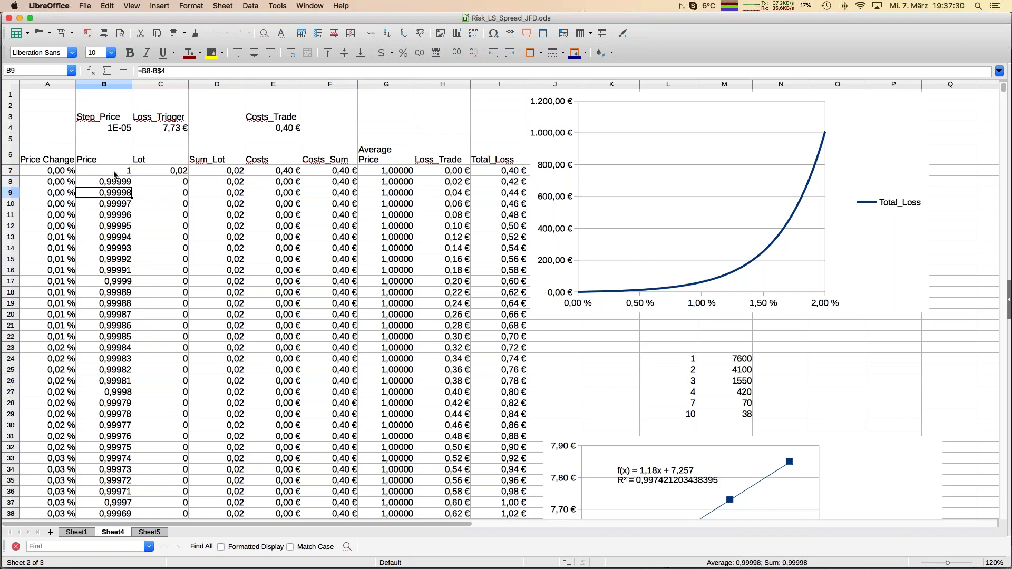
{"action": "key", "text": "Down"}
{"action": "key", "text": "Down"}
{"action": "key", "text": "Down"}
{"action": "key", "text": "Down"}
{"action": "key", "text": "Down"}
{"action": "key", "text": "Down"}
{"action": "key", "text": "Down"}
{"action": "key", "text": "Down"}
{"action": "key", "text": "Down"}
{"action": "key", "text": "Down"}
{"action": "key", "text": "Down"}
{"action": "key", "text": "Down"}
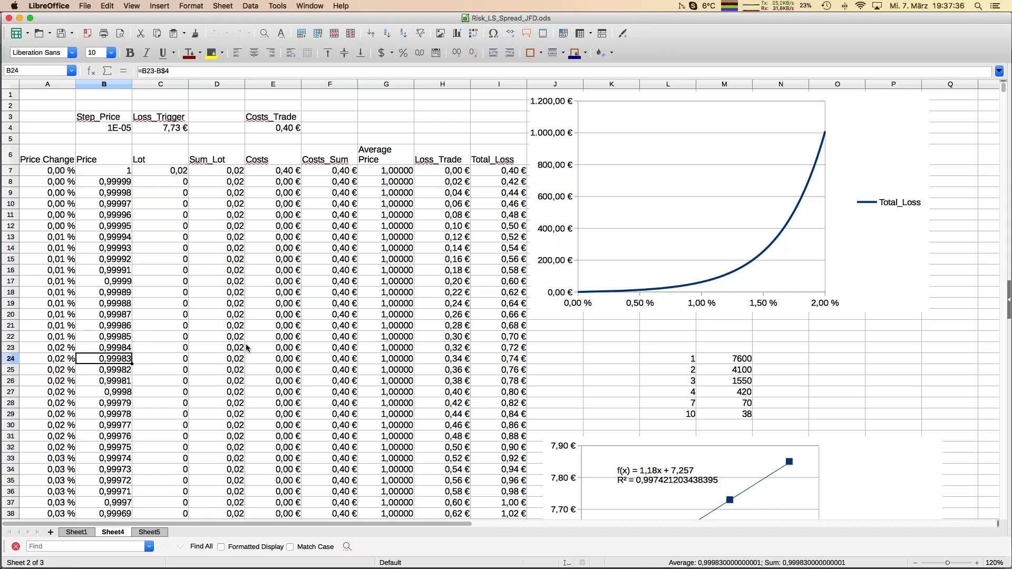
Step: Highlight the Loss_Trigger heading and its value in C3:C4 with a yellow background
{"action": "left_click", "coordinate": [165, 129]}
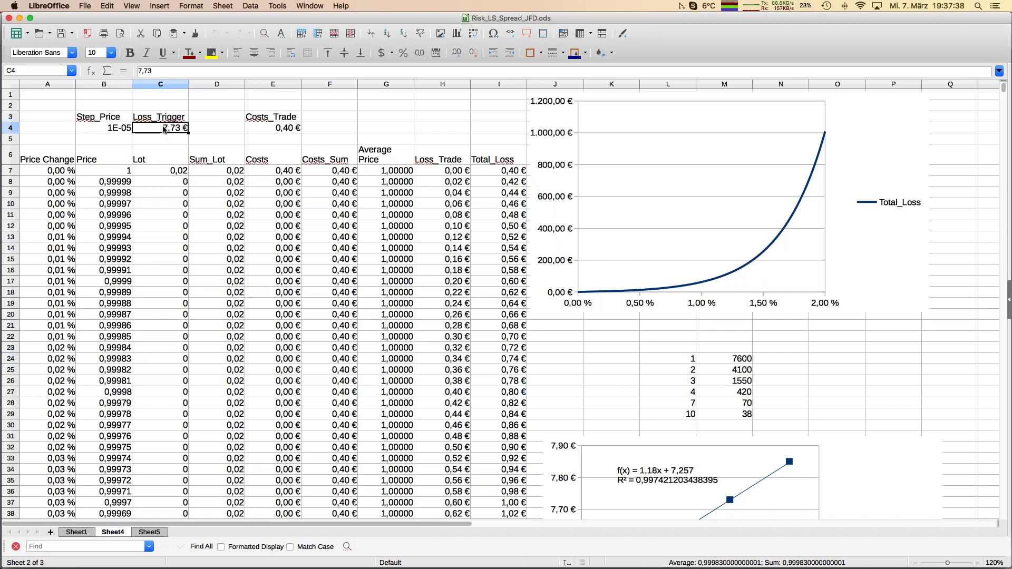
{"action": "left_click", "coordinate": [167, 118], "text": "shift"}
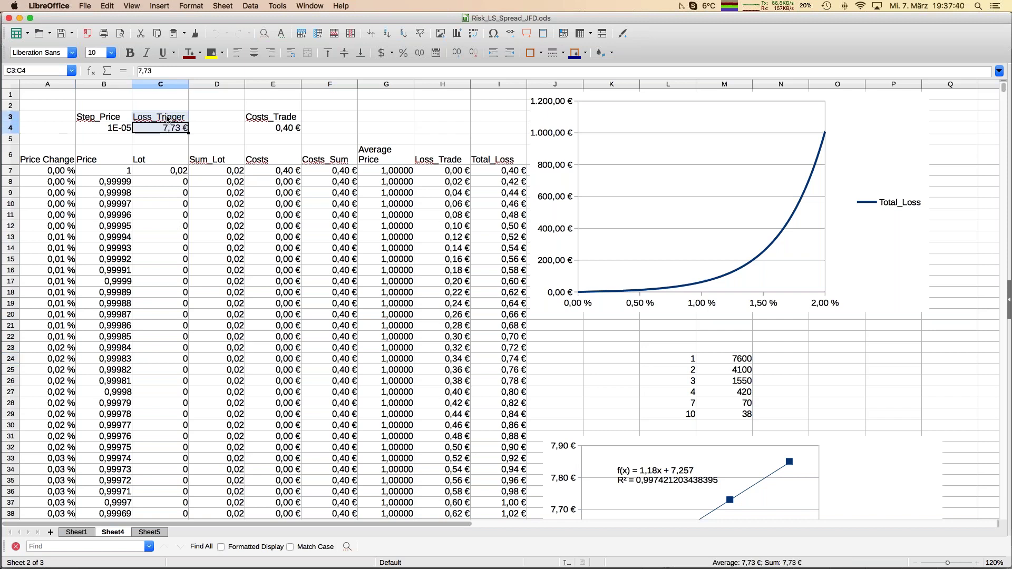
{"action": "left_click", "coordinate": [213, 53]}
{"action": "left_click", "coordinate": [164, 221]}
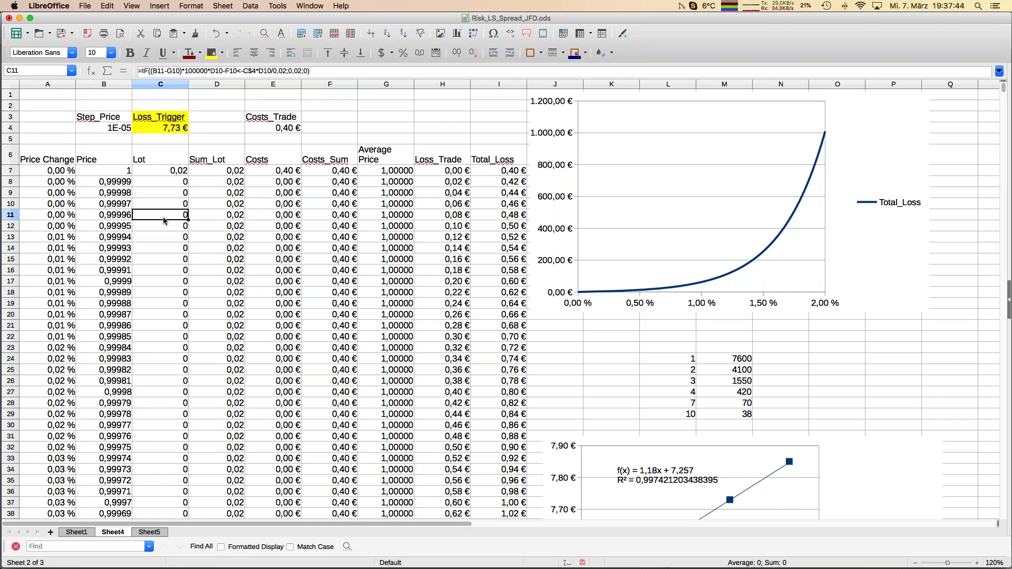
Step: Set the Loss_Trigger value in C4 to 2 €
{"action": "key", "text": "Up"}
{"action": "key", "text": "Up"}
{"action": "key", "text": "Up"}
{"action": "key", "text": "Up"}
{"action": "key", "text": "Up"}
{"action": "key", "text": "Up"}
{"action": "key", "text": "Up"}
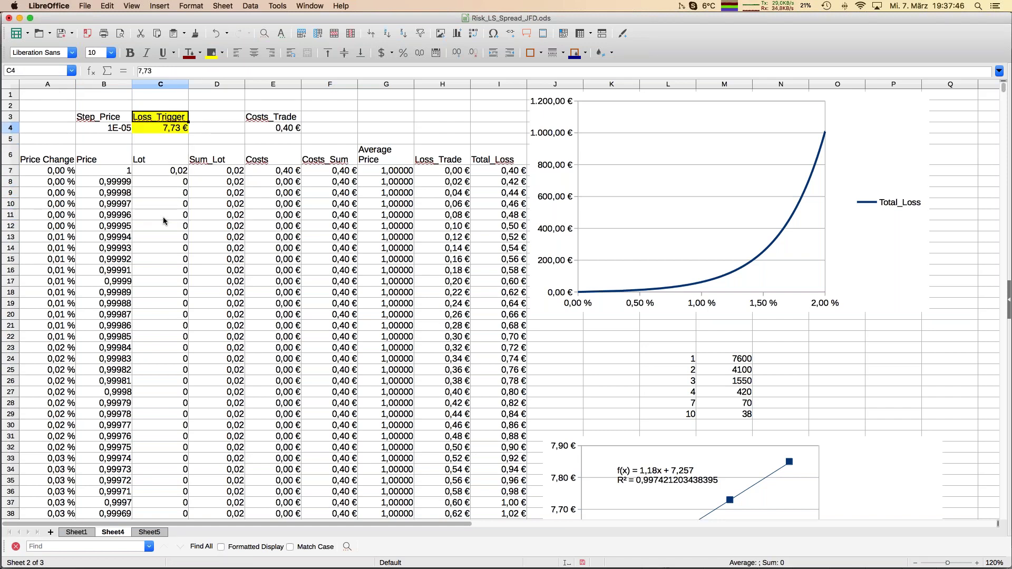
{"action": "type", "text": "2"}
{"action": "key", "text": "Return"}
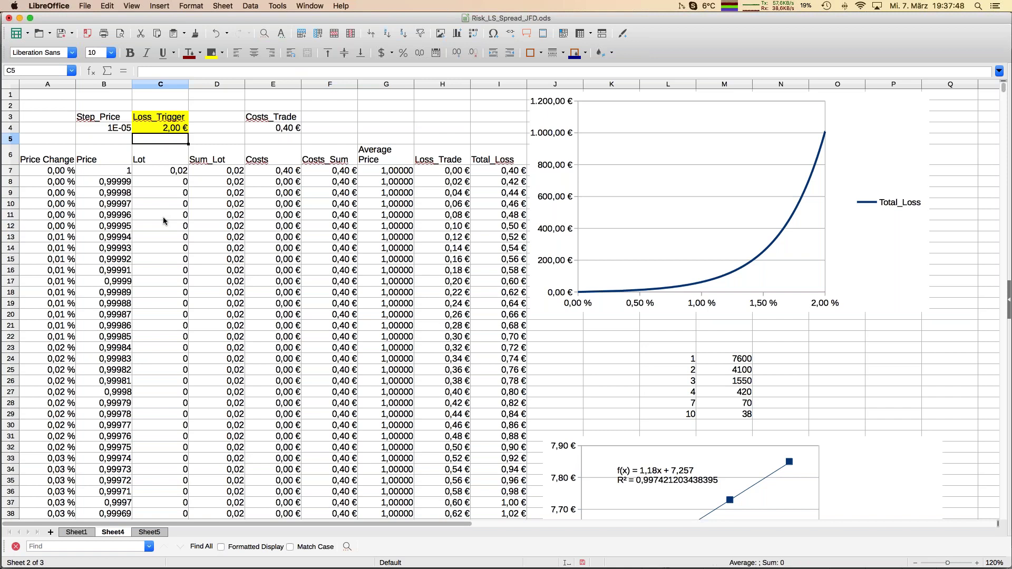
Step: Follow the Lot column down from the start of the table to the first additional purchase in C88
{"action": "key", "text": "Down"}
{"action": "key", "text": "Down"}
{"action": "key", "text": "Down"}
{"action": "key", "text": "Down"}
{"action": "key", "text": "Down"}
{"action": "key", "text": "Down"}
{"action": "key", "text": "Down"}
{"action": "key", "text": "Down"}
{"action": "key", "text": "Down"}
{"action": "key", "text": "Down"}
{"action": "key", "text": "Down"}
{"action": "key", "text": "Down"}
{"action": "key", "text": "Down"}
{"action": "key", "text": "Down"}
{"action": "key", "text": "Down"}
{"action": "key", "text": "Down"}
{"action": "key", "text": "Down"}
{"action": "key", "text": "Down"}
{"action": "key", "text": "Down"}
{"action": "key", "text": "Down"}
{"action": "key", "text": "Down"}
{"action": "key", "text": "Down"}
{"action": "key", "text": "Down"}
{"action": "key", "text": "Down"}
{"action": "key", "text": "Down"}
{"action": "key", "text": "Down"}
{"action": "key", "text": "Down"}
{"action": "key", "text": "Down"}
{"action": "key", "text": "Down"}
{"action": "key", "text": "Down"}
{"action": "key", "text": "Down"}
{"action": "key", "text": "Down"}
{"action": "key", "text": "Down"}
{"action": "key", "text": "Down"}
{"action": "key", "text": "Down"}
{"action": "key", "text": "Down"}
{"action": "key", "text": "Down"}
{"action": "key", "text": "Down"}
{"action": "key", "text": "Down"}
{"action": "key", "text": "Down"}
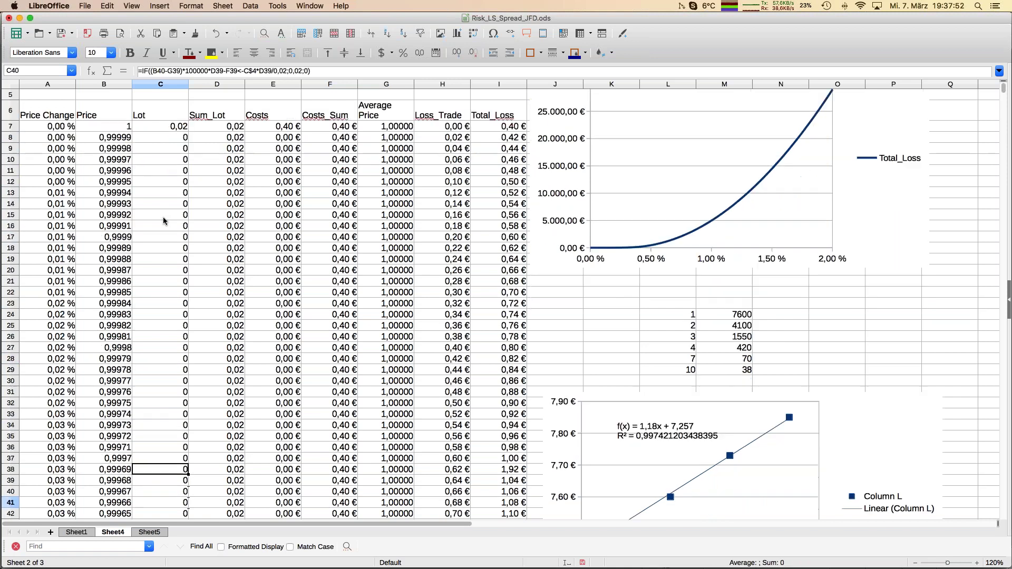
{"action": "key", "text": "Down"}
{"action": "key", "text": "Down"}
{"action": "key", "text": "Down"}
{"action": "key", "text": "Down"}
{"action": "key", "text": "Down"}
{"action": "key", "text": "Down"}
{"action": "key", "text": "Down"}
{"action": "key", "text": "Down"}
{"action": "key", "text": "Down"}
{"action": "key", "text": "Down"}
{"action": "key", "text": "Down"}
{"action": "key", "text": "Down"}
{"action": "key", "text": "Down"}
{"action": "key", "text": "Down"}
{"action": "key", "text": "Down"}
{"action": "key", "text": "Down"}
{"action": "key", "text": "Down"}
{"action": "key", "text": "Down"}
{"action": "key", "text": "Down"}
{"action": "key", "text": "Down"}
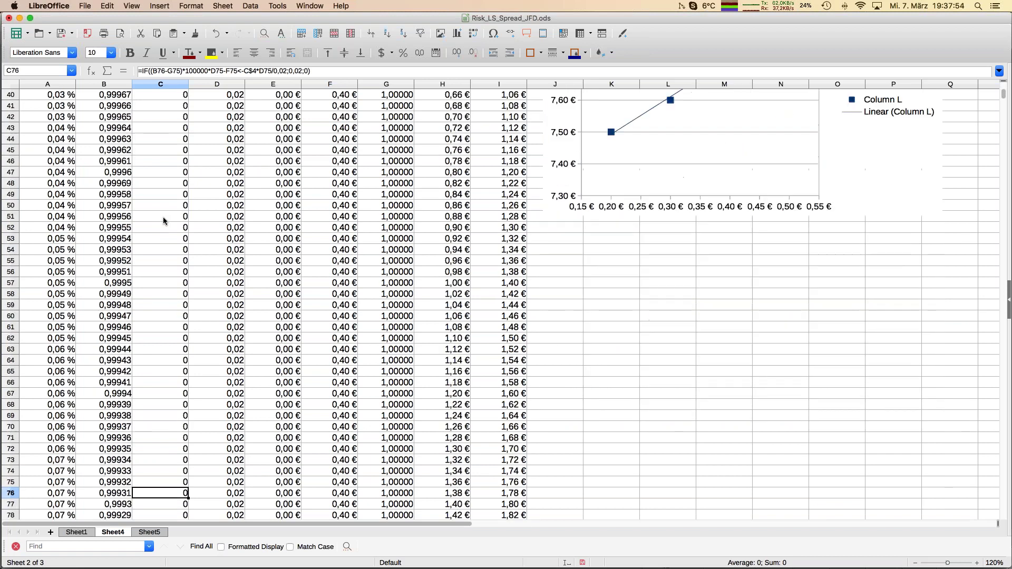
{"action": "key", "text": "Down"}
{"action": "key", "text": "Down"}
{"action": "key", "text": "Up"}
{"action": "key", "text": "Up"}
{"action": "key", "text": "Up"}
{"action": "key", "text": "Up"}
{"action": "key", "text": "Up"}
{"action": "key", "text": "Up"}
{"action": "key", "text": "Up"}
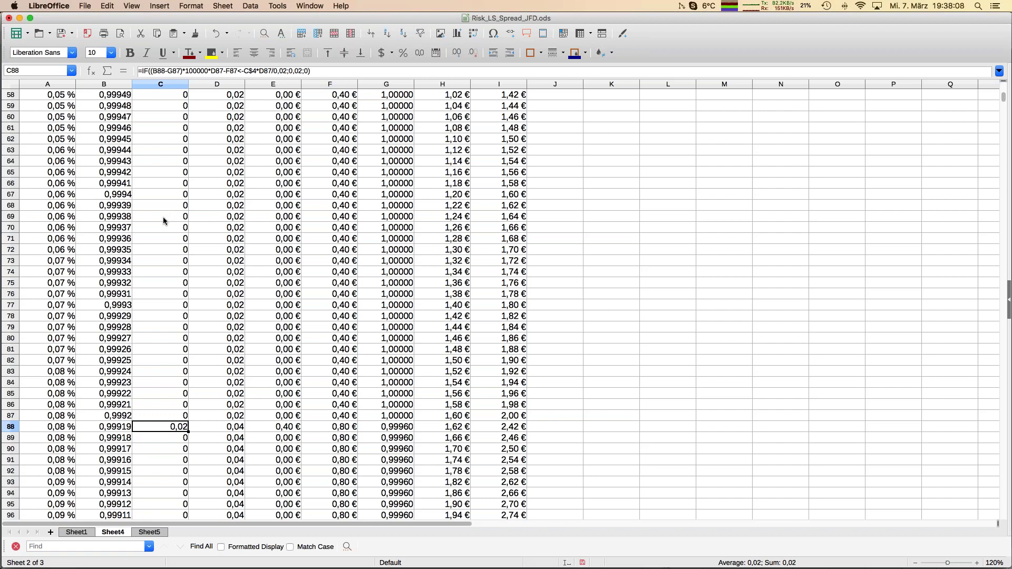
Step: Follow the Lot column further down from C88 to the second additional purchase in C128
{"action": "key", "text": "Down"}
{"action": "key", "text": "Down"}
{"action": "key", "text": "Down"}
{"action": "key", "text": "Down"}
{"action": "key", "text": "Down"}
{"action": "key", "text": "Down"}
{"action": "key", "text": "Down"}
{"action": "key", "text": "Down"}
{"action": "key", "text": "Down"}
{"action": "key", "text": "Down"}
{"action": "key", "text": "Down"}
{"action": "key", "text": "Down"}
{"action": "key", "text": "Down"}
{"action": "key", "text": "Down"}
{"action": "key", "text": "Down"}
{"action": "key", "text": "Down"}
{"action": "key", "text": "Down"}
{"action": "key", "text": "Down"}
{"action": "key", "text": "Down"}
{"action": "key", "text": "Down"}
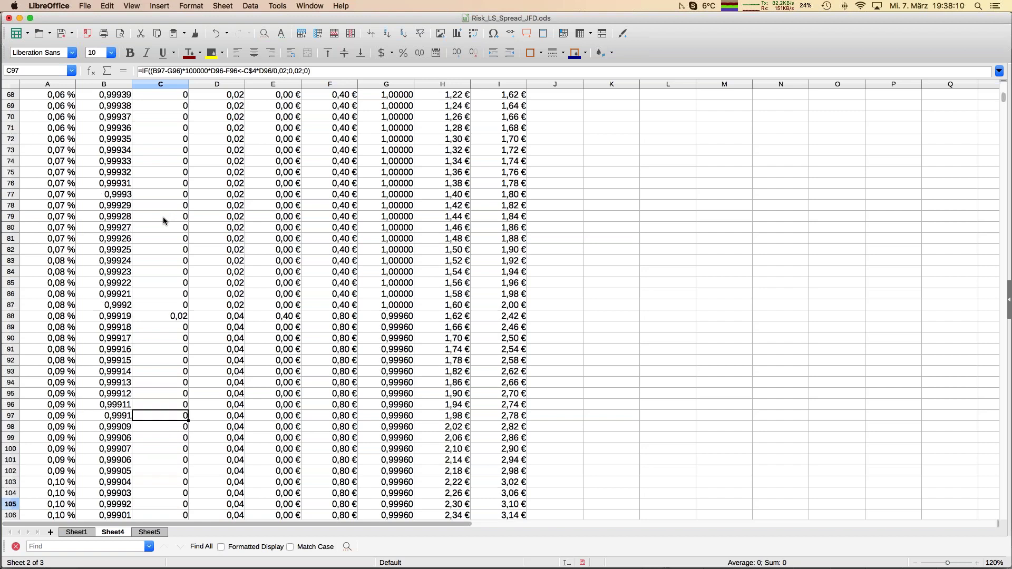
{"action": "key", "text": "Down"}
{"action": "key", "text": "Down"}
{"action": "key", "text": "Down"}
{"action": "key", "text": "Down"}
{"action": "key", "text": "Down"}
{"action": "key", "text": "Down"}
{"action": "key", "text": "Down"}
{"action": "key", "text": "Down"}
{"action": "key", "text": "Down"}
{"action": "key", "text": "Down"}
{"action": "key", "text": "Down"}
{"action": "key", "text": "Down"}
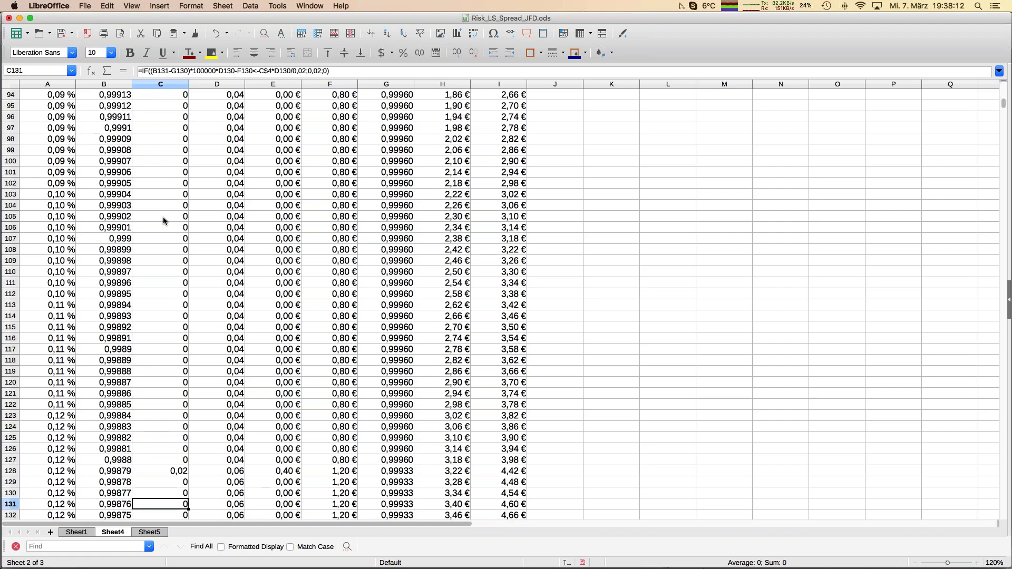
{"action": "key", "text": "Up"}
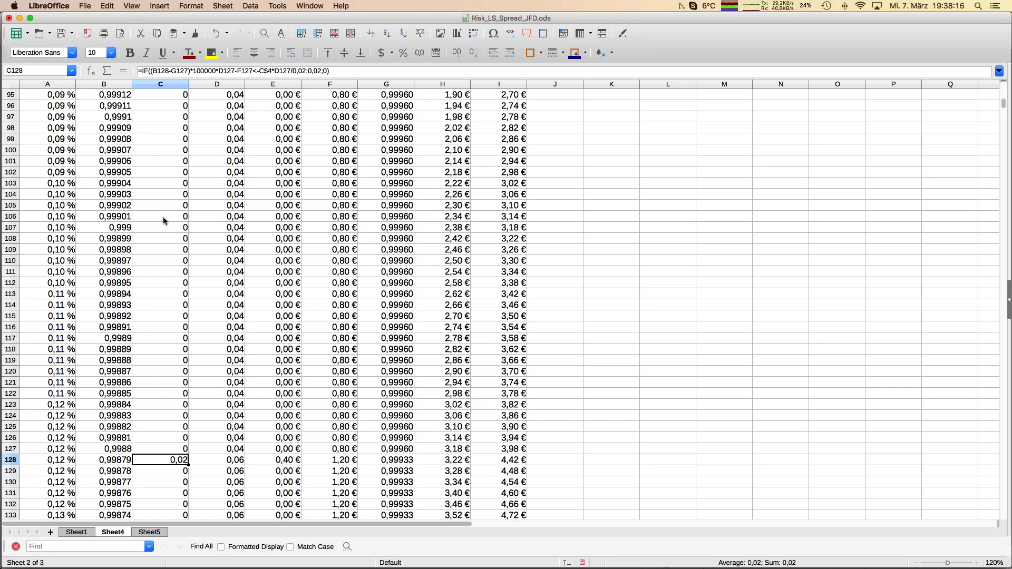
Step: Return to the start of the table and move the Total_Loss chart over the data columns, just below the row 6 headings
{"action": "key", "text": "super+Up"}
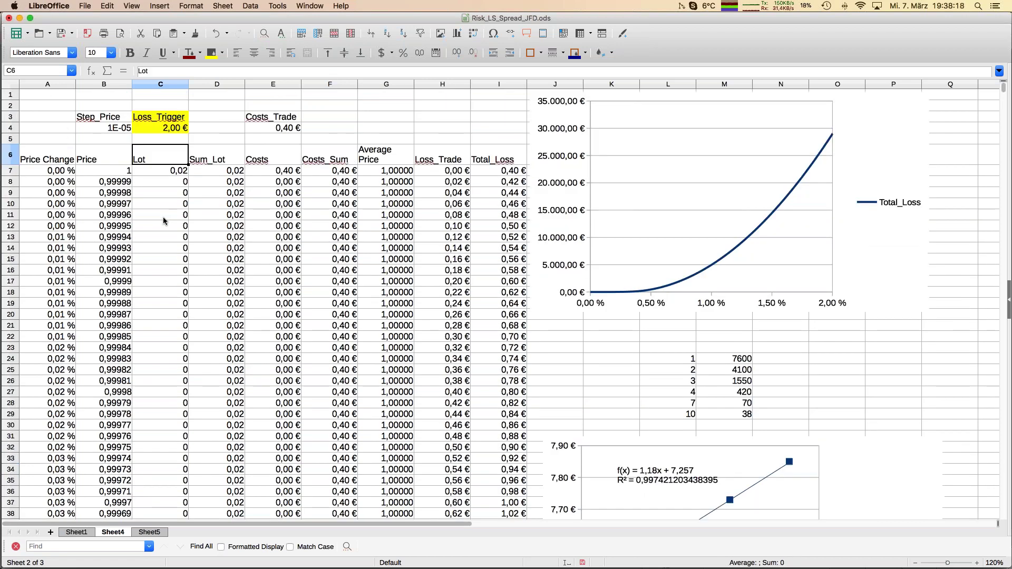
{"action": "key", "text": "Right"}
{"action": "key", "text": "Right"}
{"action": "key", "text": "Right"}
{"action": "key", "text": "Right"}
{"action": "key", "text": "Right"}
{"action": "key", "text": "Right"}
{"action": "key", "text": "Right"}
{"action": "key", "text": "Right"}
{"action": "key", "text": "Right"}
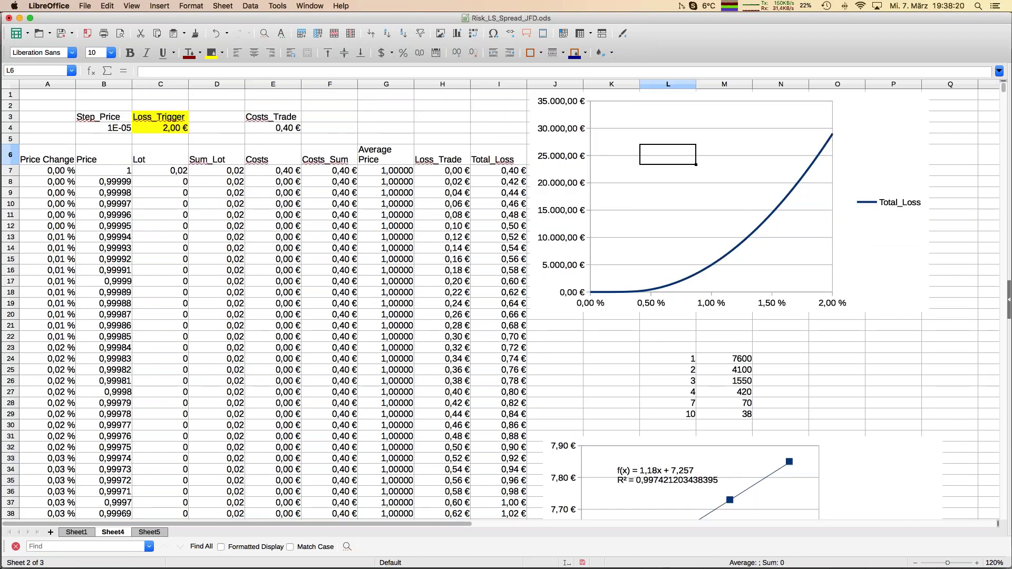
{"action": "left_click", "coordinate": [603, 97]}
{"action": "mouse_move", "coordinate": [604, 96]}
{"action": "left_mouse_down"}
{"action": "mouse_move", "coordinate": [429, 153]}
{"action": "mouse_move", "coordinate": [220, 179]}
{"action": "left_mouse_up"}
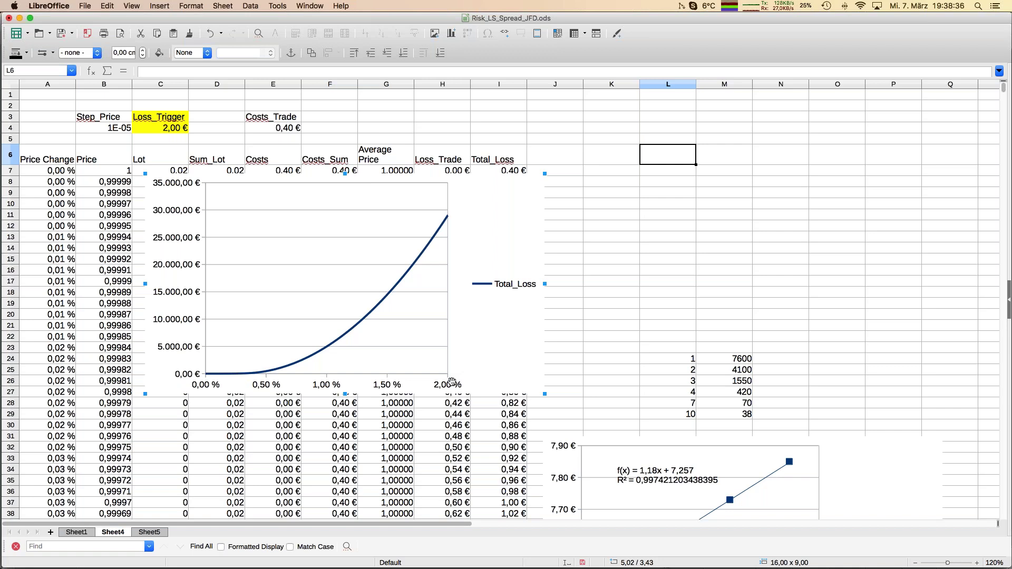
Step: Try Loss_Trigger values of 4 € and 7 € in C4 to compare the Total_Loss curves
{"action": "left_click", "coordinate": [161, 129]}
{"action": "type", "text": "4"}
{"action": "key", "text": "Return"}
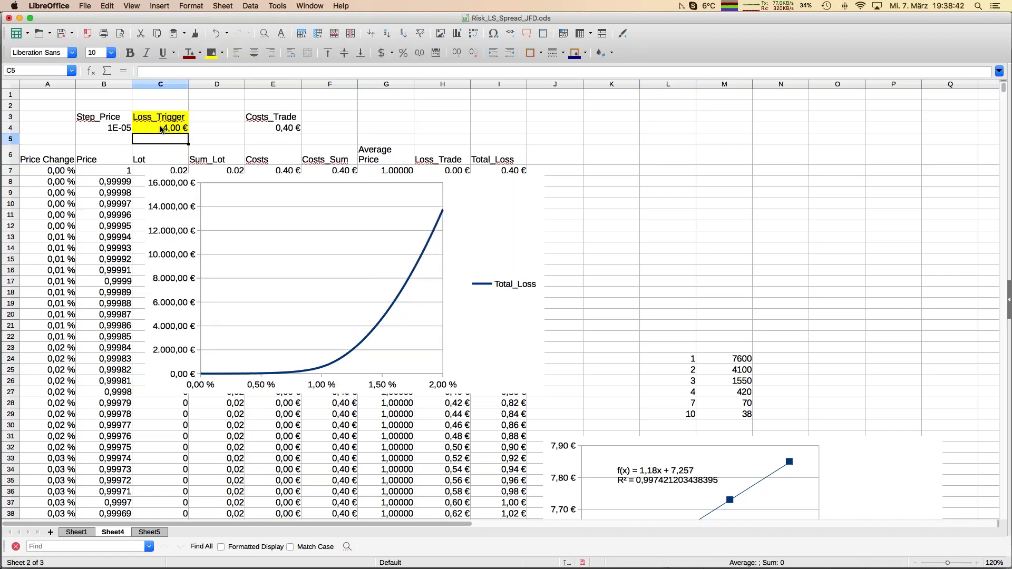
{"action": "left_click", "coordinate": [161, 129]}
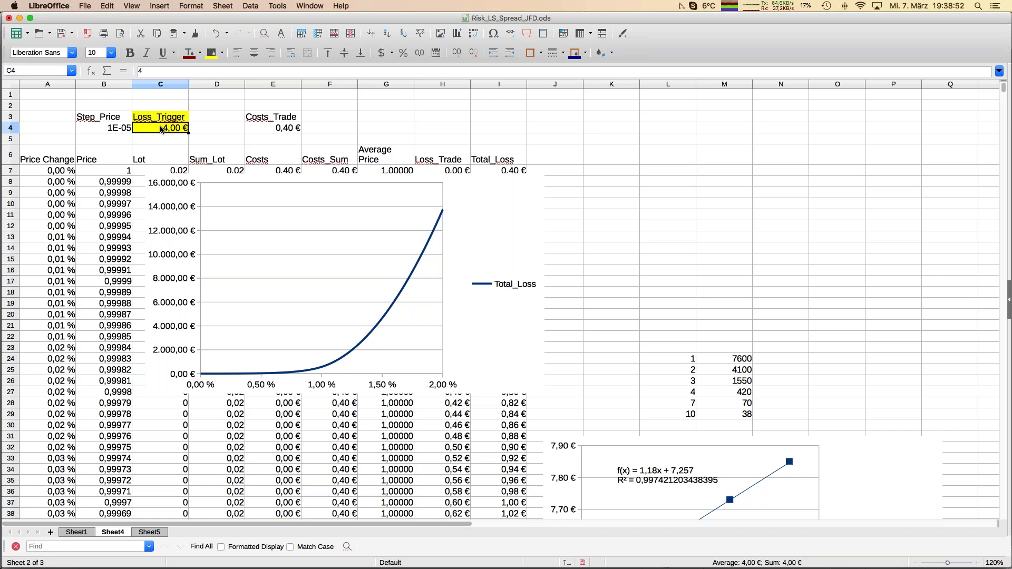
{"action": "type", "text": "7"}
{"action": "key", "text": "Return"}
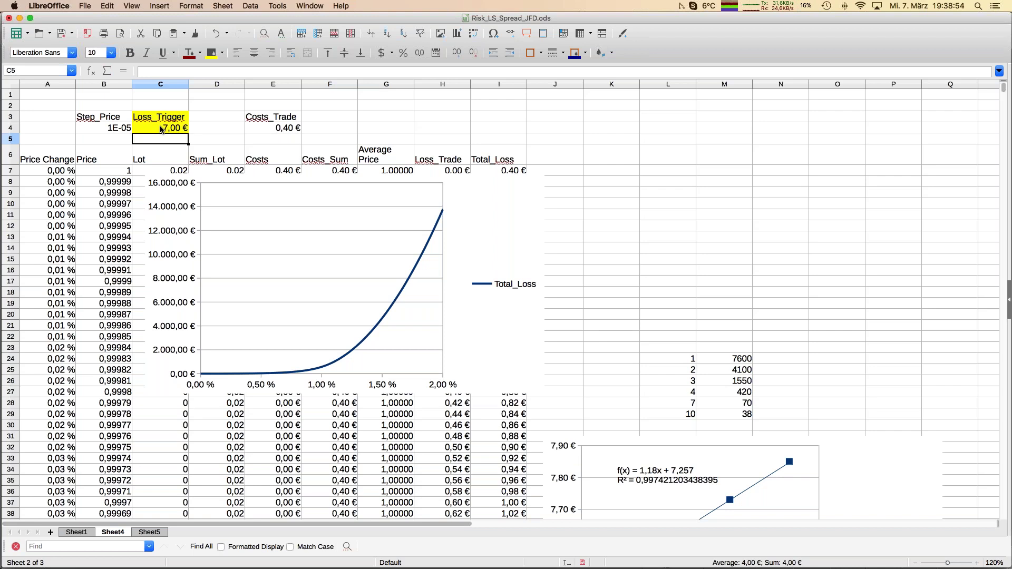
Step: Set the Loss_Trigger value in C4 to 8 €
{"action": "left_click", "coordinate": [161, 130]}
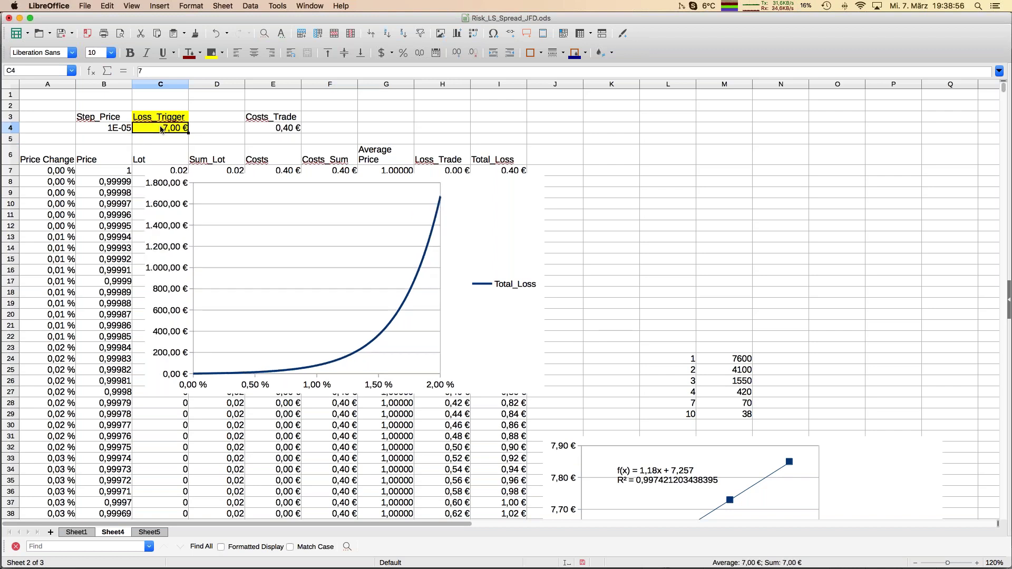
{"action": "type", "text": "8"}
{"action": "key", "text": "Return"}
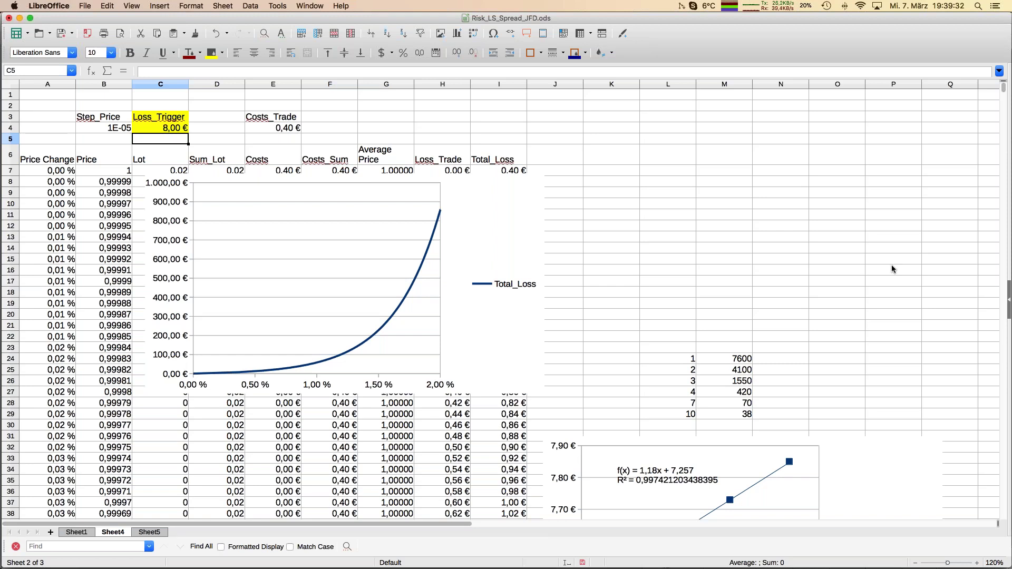
Step: Set the Costs_Trade value in E4 to 0,20 €
{"action": "key", "text": "Up"}
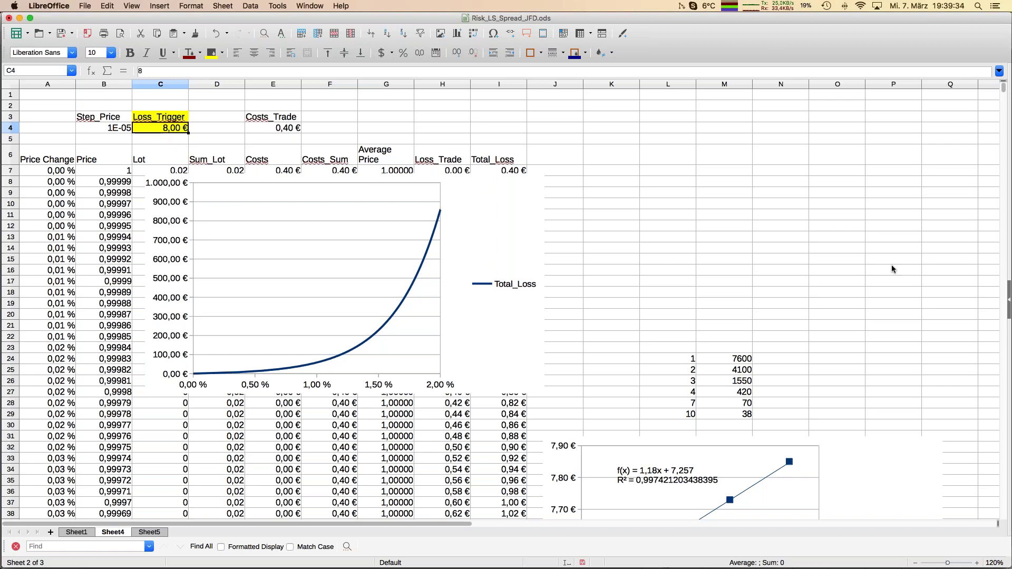
{"action": "key", "text": "Right"}
{"action": "key", "text": "Right"}
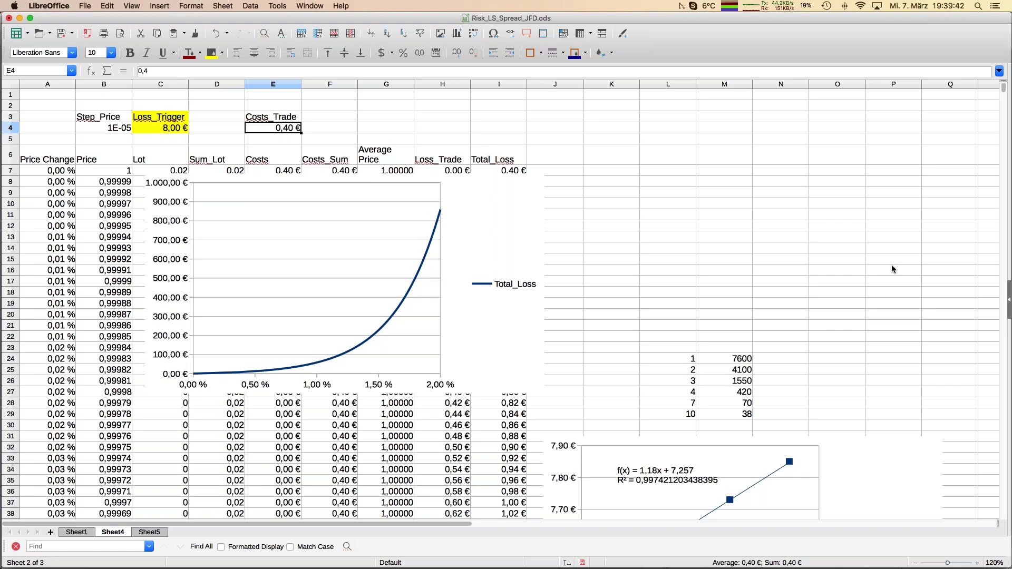
{"action": "type", "text": "0,2"}
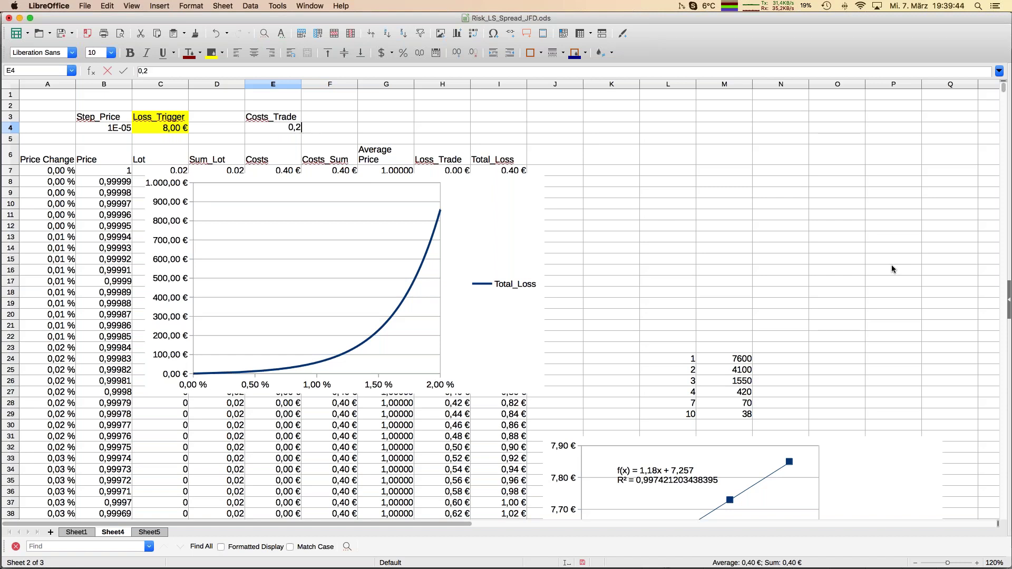
{"action": "key", "text": "Return"}
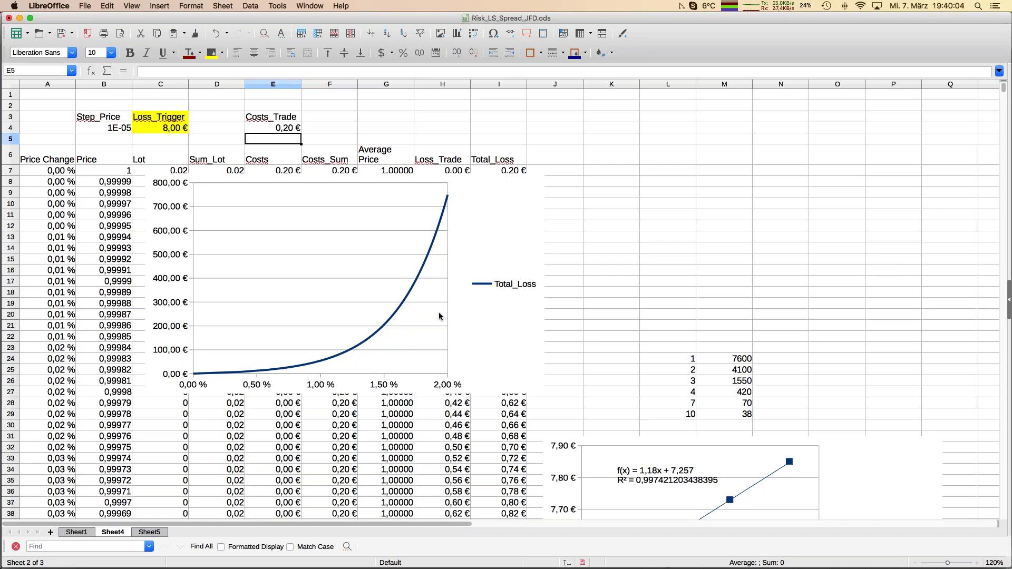
Step: Switch to Sheet1 and select column L with the Loss_Increase values of the FX pairs
{"action": "left_click", "coordinate": [310, 6]}
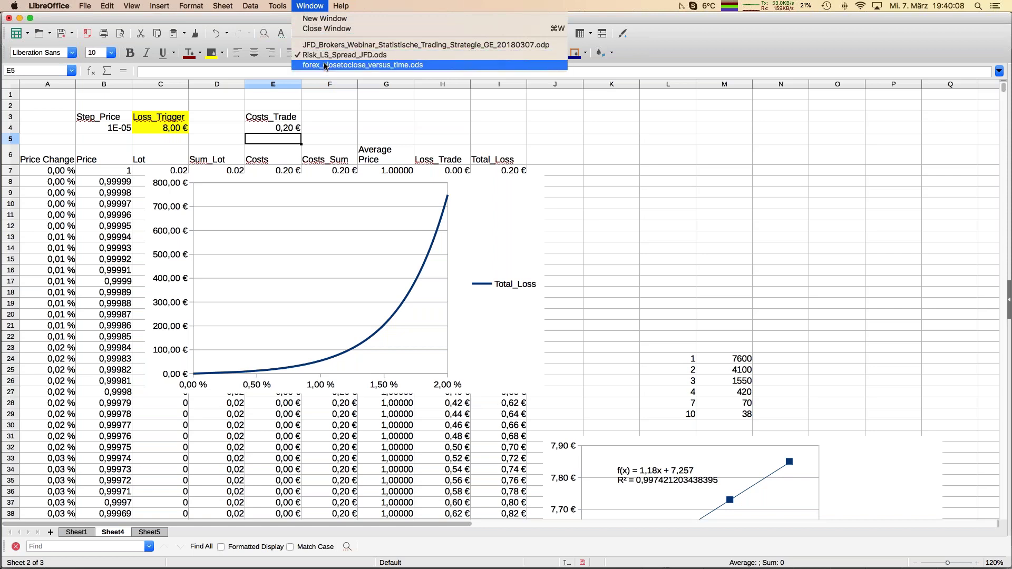
{"action": "left_click", "coordinate": [91, 534]}
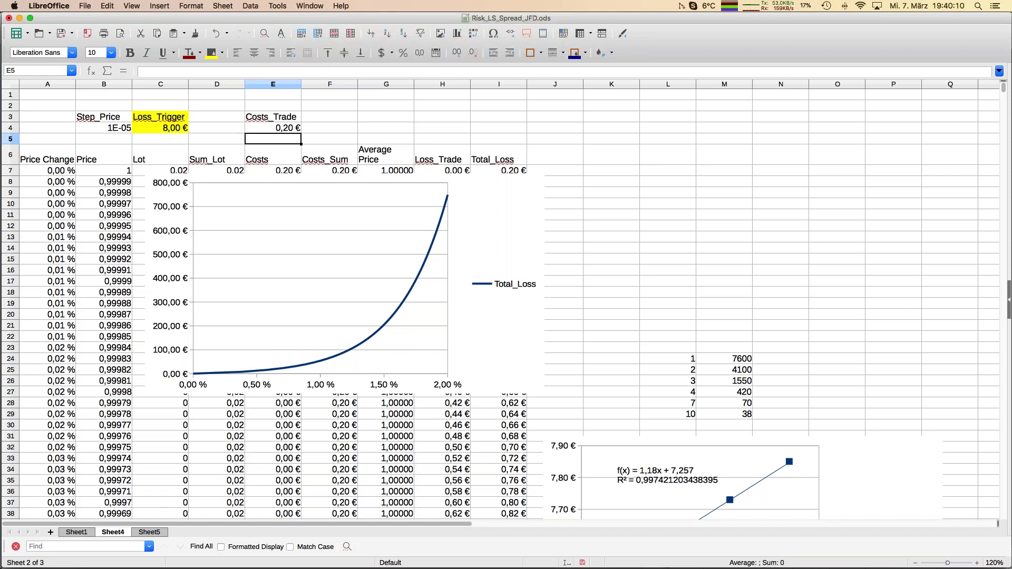
{"action": "left_click", "coordinate": [76, 533]}
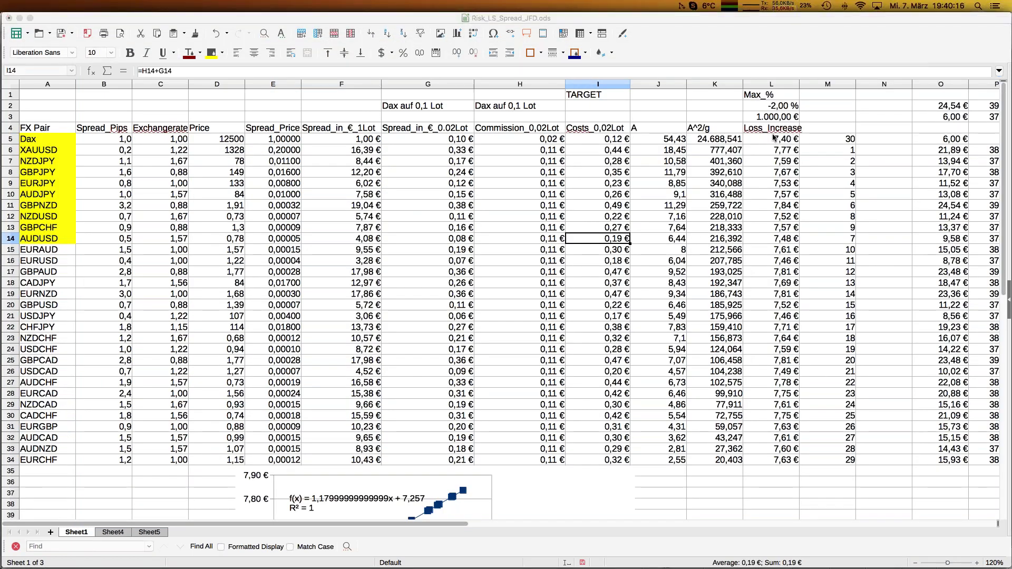
{"action": "left_click", "coordinate": [777, 80]}
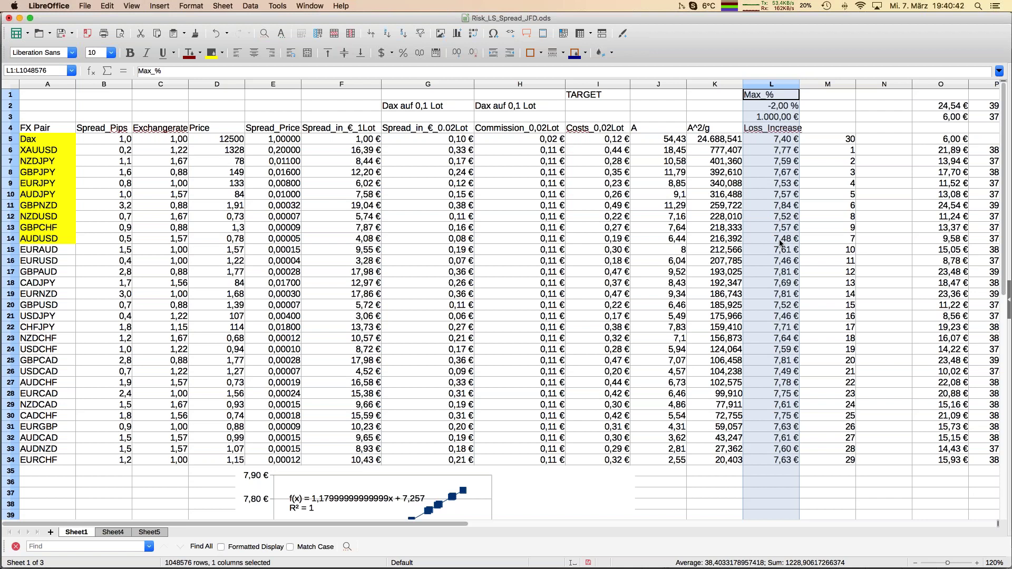
{"action": "mouse_move", "coordinate": [16, 229]}
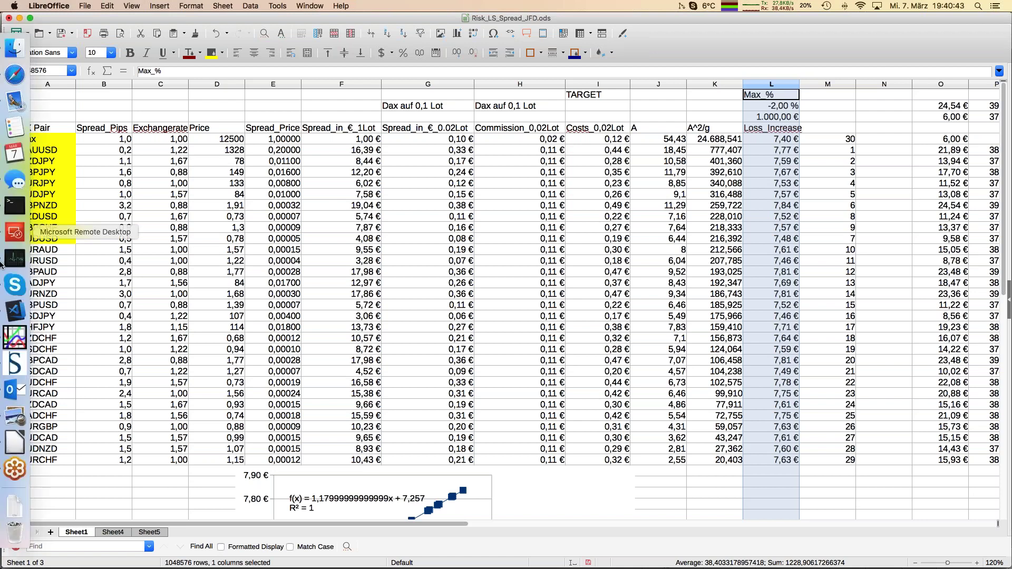
{"action": "left_click", "coordinate": [18, 423]}
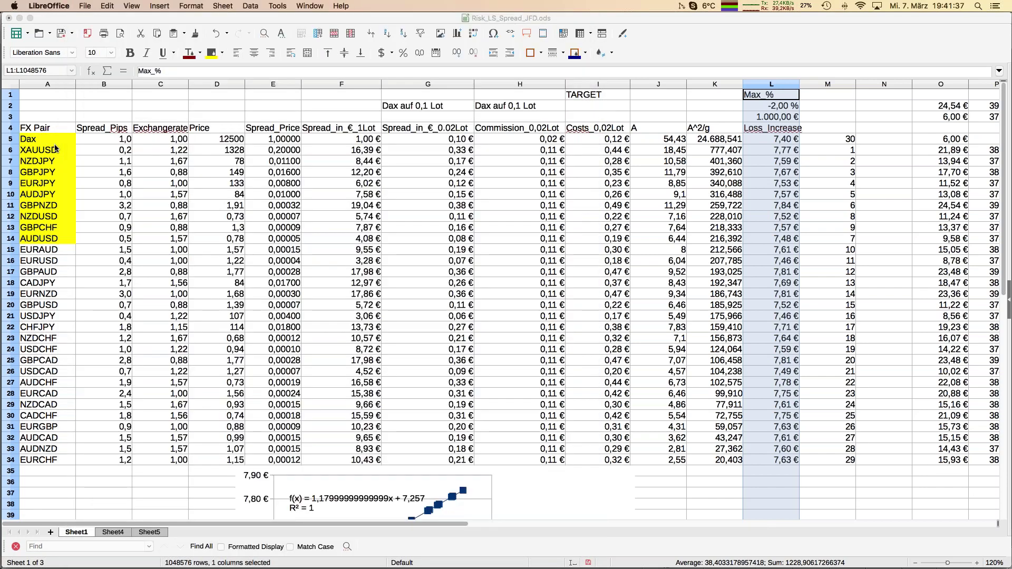
Step: Switch to the forex_closetoclose_versus_time.ods spreadsheet and examine the percent_change table, selecting AUDCAD's value for interval 5 in F4
{"action": "left_click", "coordinate": [56, 147]}
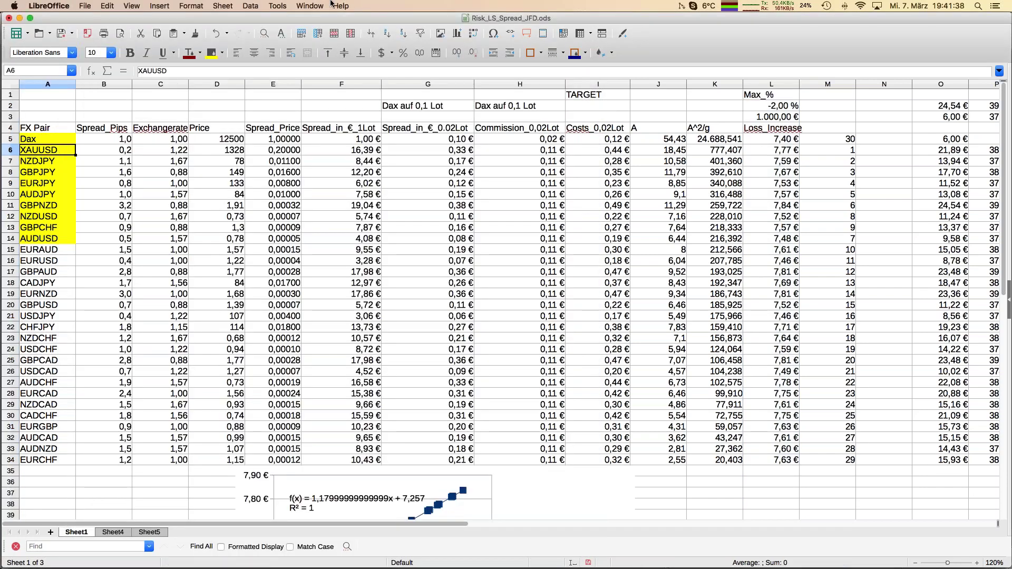
{"action": "left_click", "coordinate": [310, 6]}
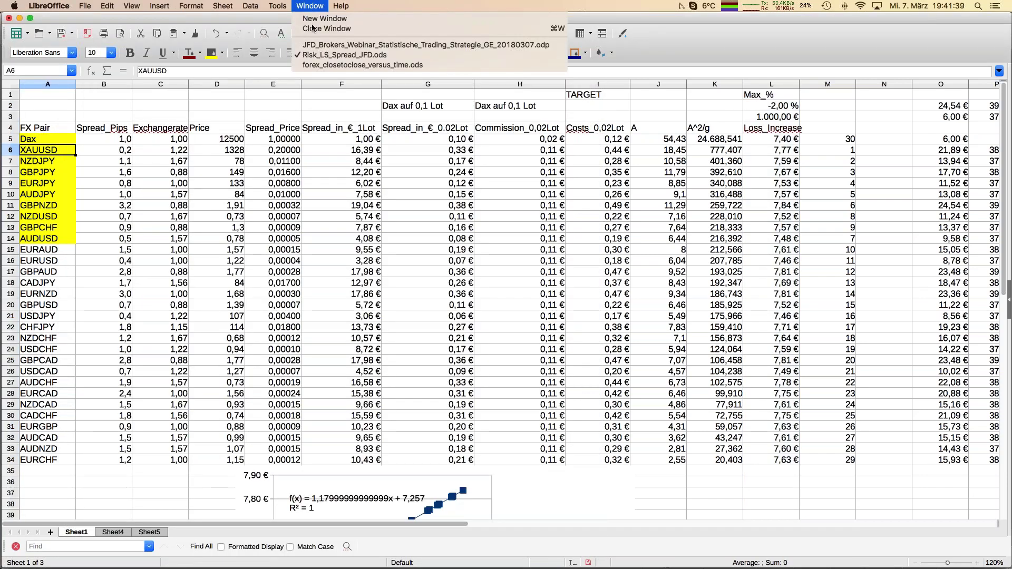
{"action": "left_click", "coordinate": [318, 65]}
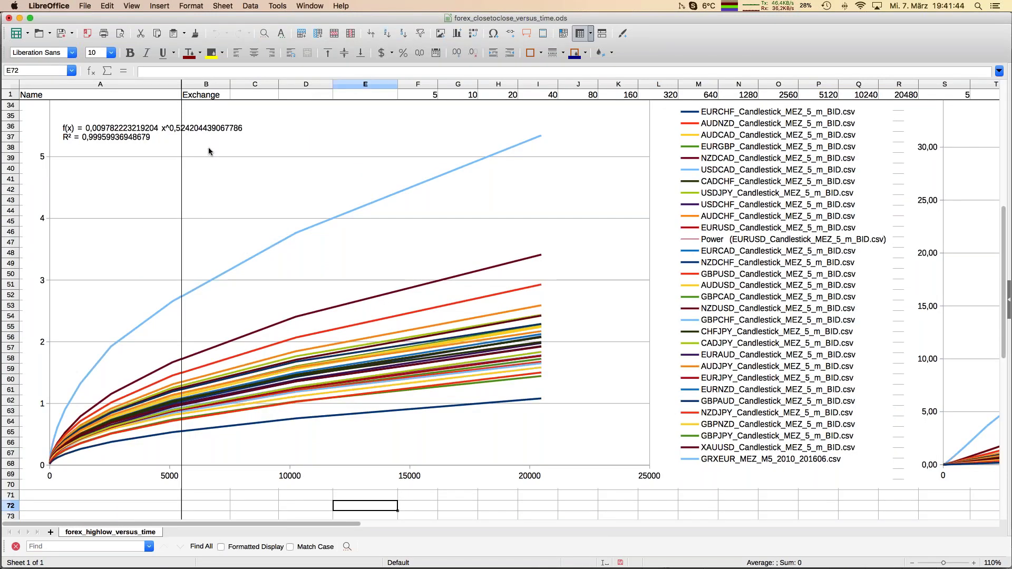
{"action": "scroll", "coordinate": [208, 149], "scroll_direction": "up", "scroll_amount": 8}
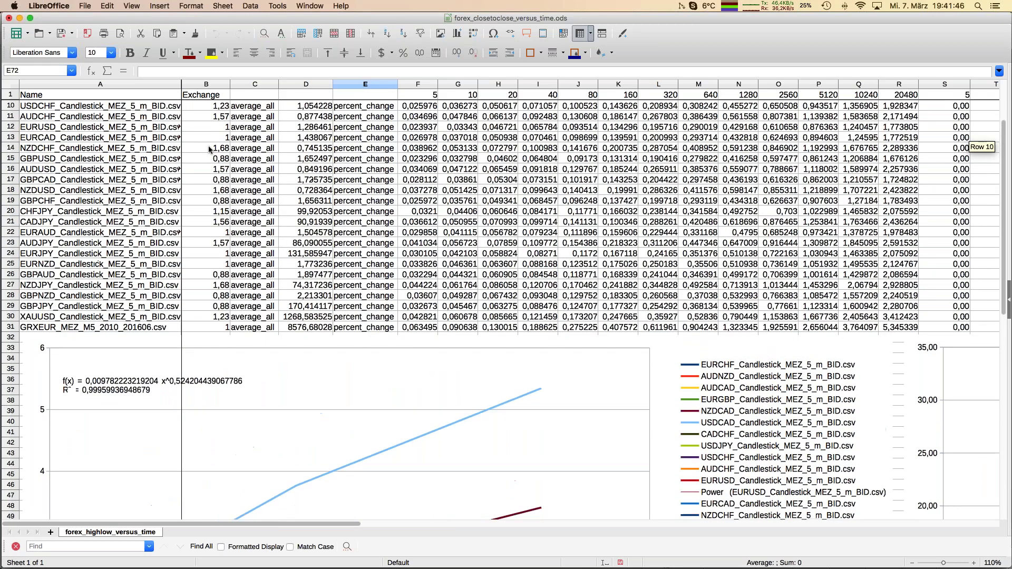
{"action": "scroll", "coordinate": [209, 150], "scroll_direction": "up", "scroll_amount": 3}
{"action": "scroll", "coordinate": [208, 149], "scroll_direction": "right", "scroll_amount": 1}
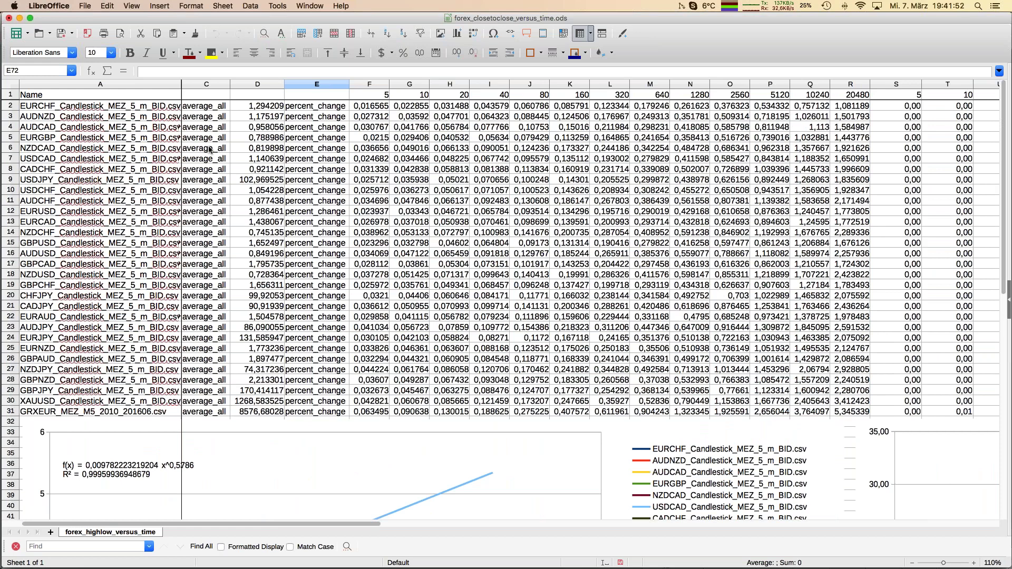
{"action": "left_click", "coordinate": [382, 128]}
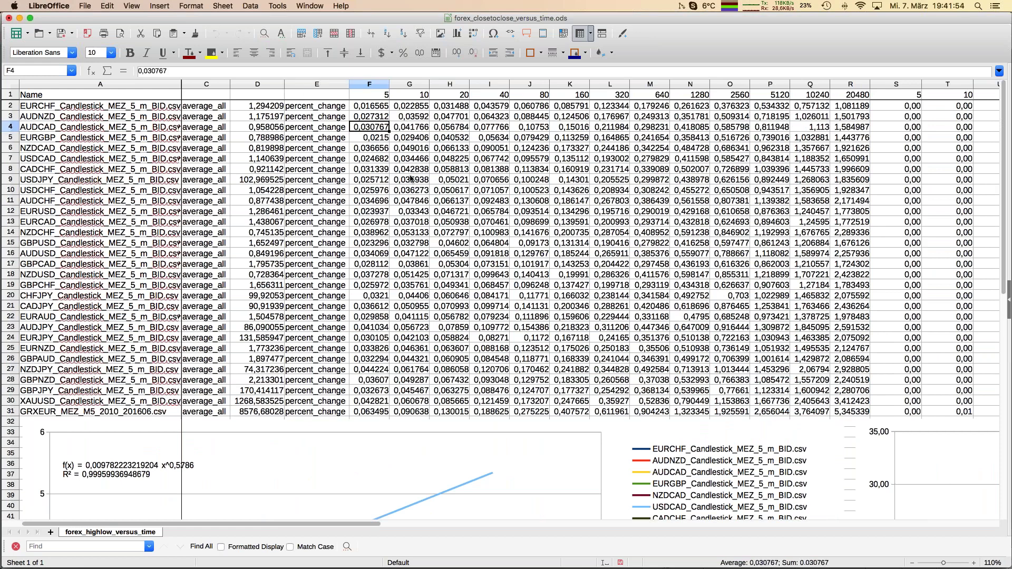
Step: Inspect the squared percent change formula in S4 and the line chart of the squared values below the table
{"action": "scroll", "coordinate": [409, 175], "scroll_direction": "right", "scroll_amount": 10}
{"action": "left_click", "coordinate": [381, 128]}
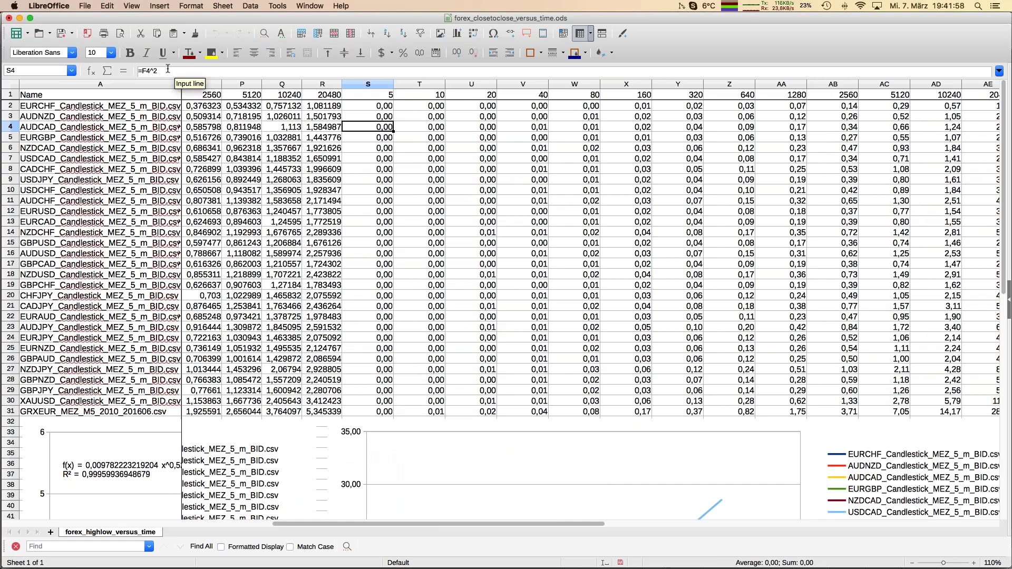
{"action": "scroll", "coordinate": [214, 158], "scroll_direction": "left", "scroll_amount": 1}
{"action": "scroll", "coordinate": [215, 158], "scroll_direction": "down", "scroll_amount": 6}
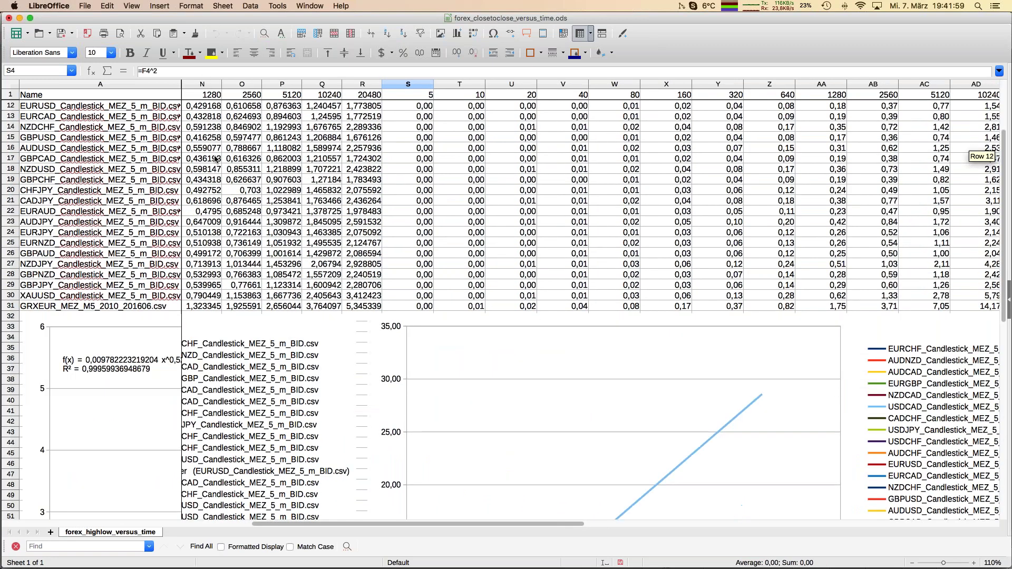
{"action": "scroll", "coordinate": [214, 158], "scroll_direction": "down", "scroll_amount": 5}
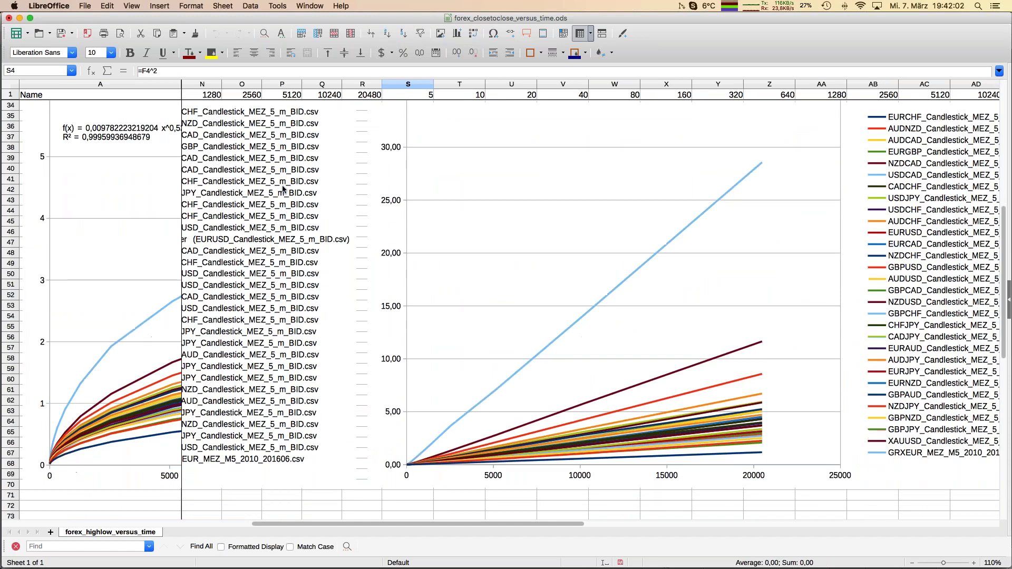
{"action": "scroll", "coordinate": [283, 189], "scroll_direction": "right", "scroll_amount": 1}
{"action": "scroll", "coordinate": [282, 189], "scroll_direction": "right", "scroll_amount": 3}
{"action": "scroll", "coordinate": [282, 189], "scroll_direction": "left", "scroll_amount": 1}
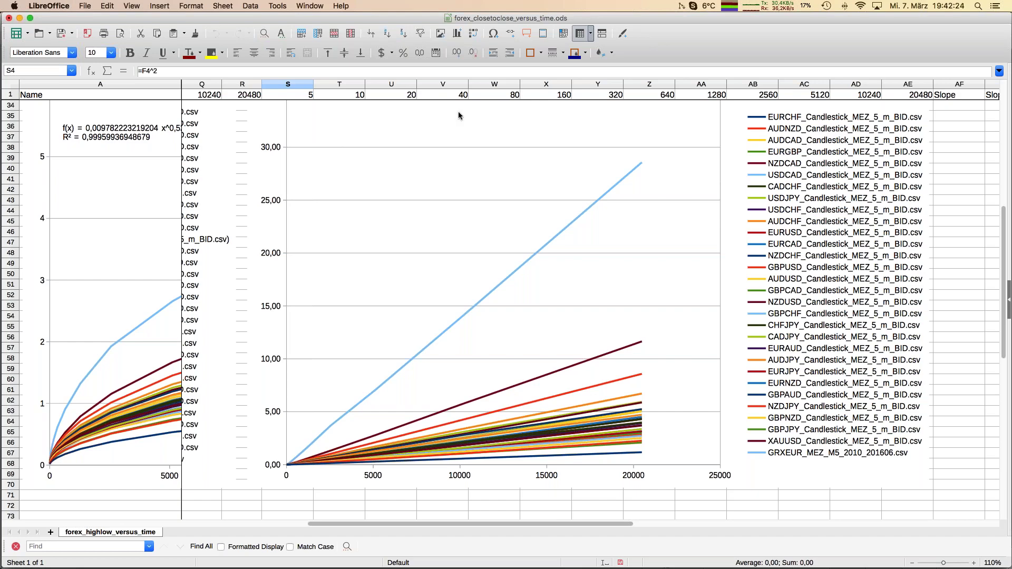
{"action": "scroll", "coordinate": [252, 125], "scroll_direction": "up", "scroll_amount": 10}
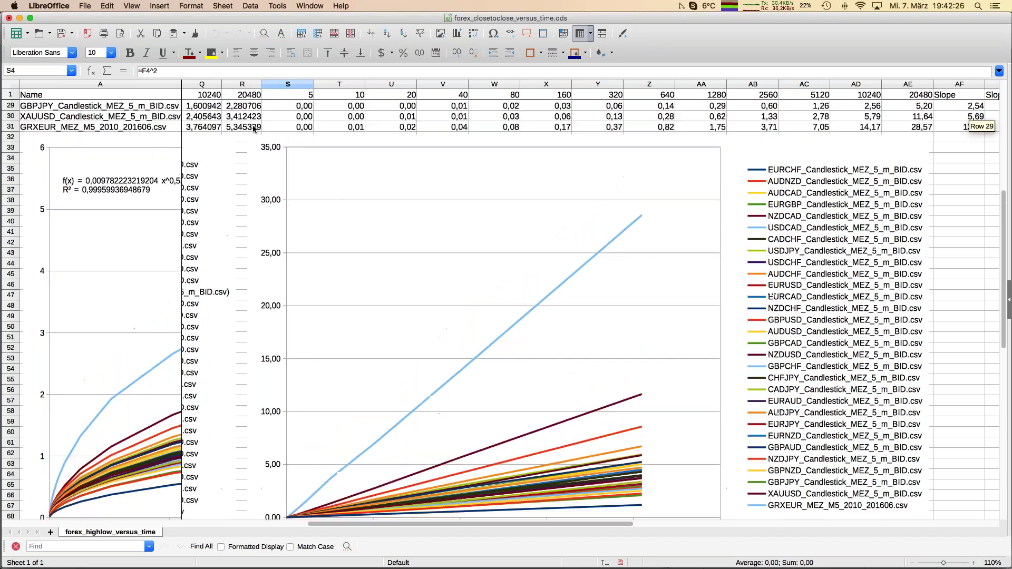
Step: Inspect the SLOPE formula for EURCHF in AF2 and return to the average_all and percent_change columns at the table's start
{"action": "scroll", "coordinate": [253, 129], "scroll_direction": "up", "scroll_amount": 1}
{"action": "scroll", "coordinate": [499, 138], "scroll_direction": "right", "scroll_amount": 3}
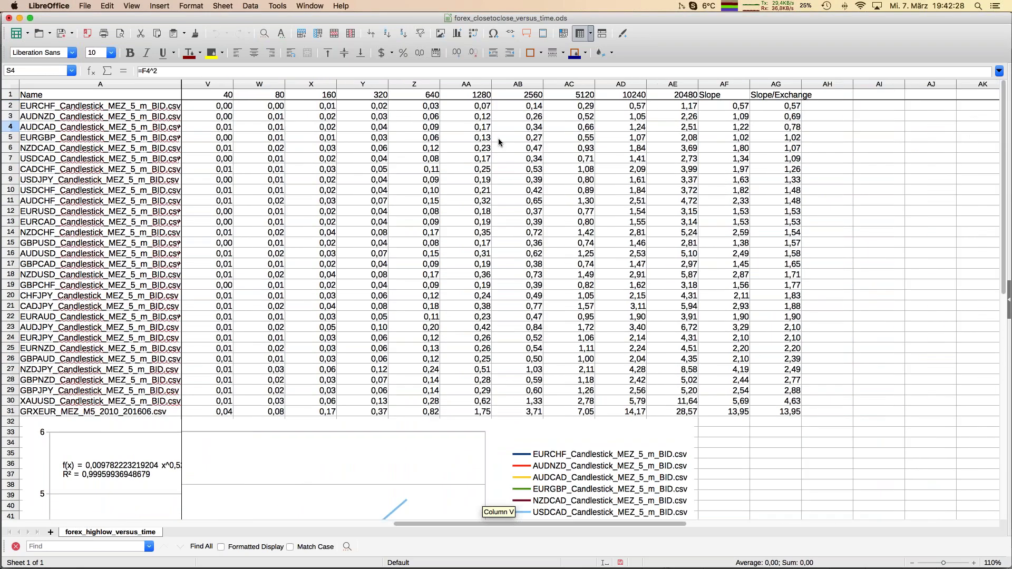
{"action": "left_click", "coordinate": [614, 107]}
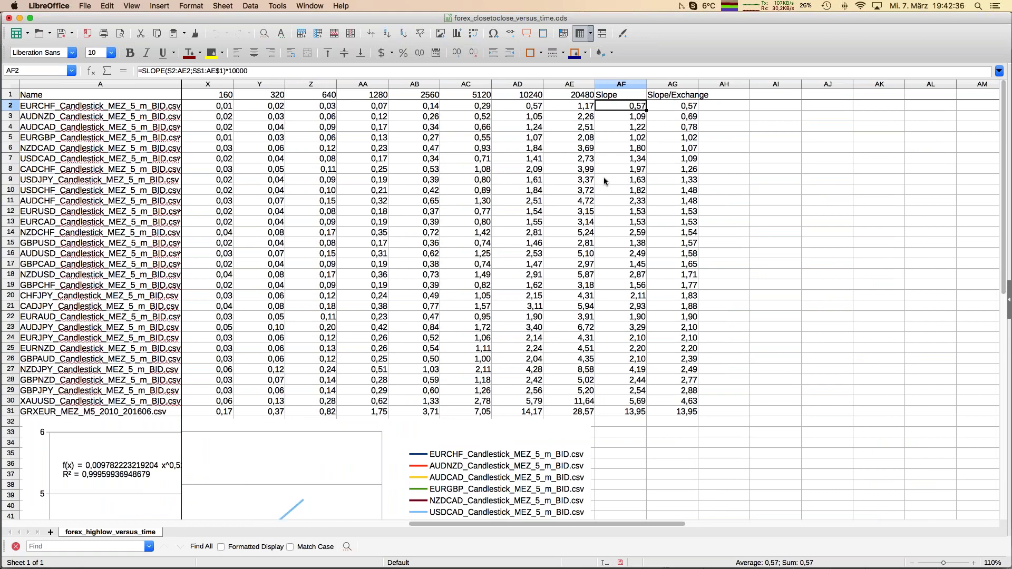
{"action": "scroll", "coordinate": [390, 158], "scroll_direction": "left", "scroll_amount": 10}
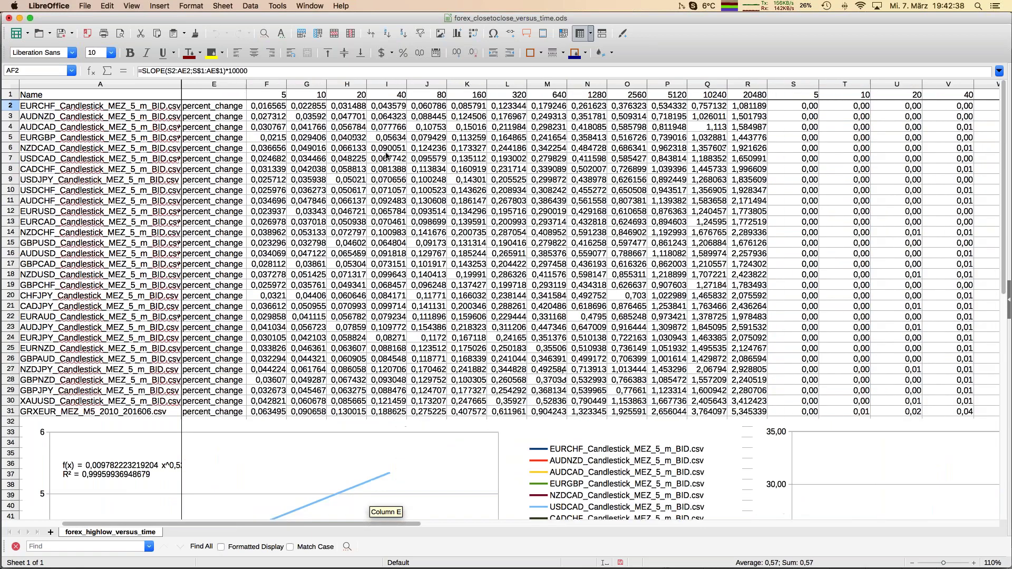
{"action": "scroll", "coordinate": [387, 157], "scroll_direction": "left", "scroll_amount": 2}
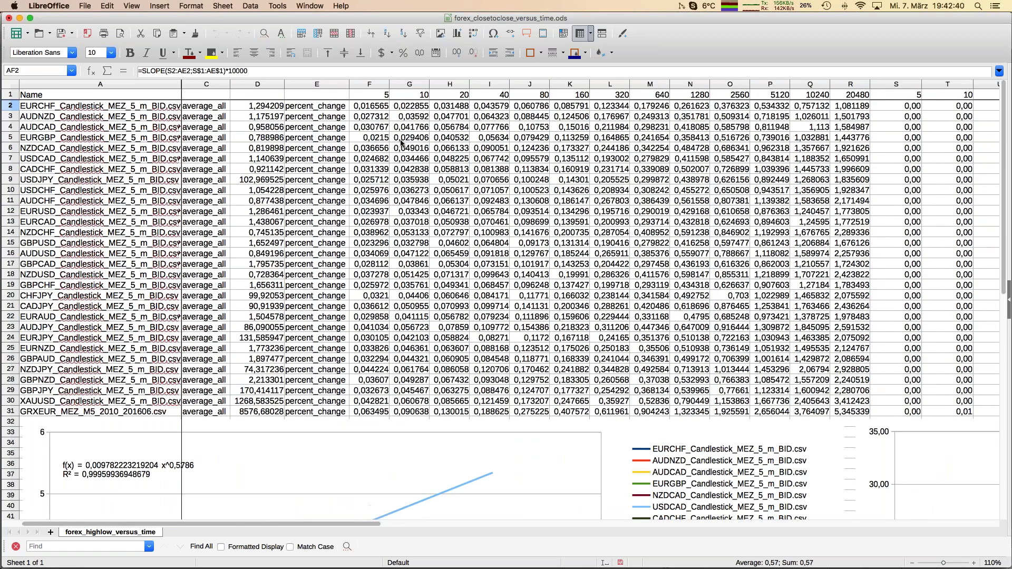
Step: Switch to the Risk_LS_Spread_JFD.ods spreadsheet and select XAUUSD's A^2/g value in K6
{"action": "left_click", "coordinate": [310, 7]}
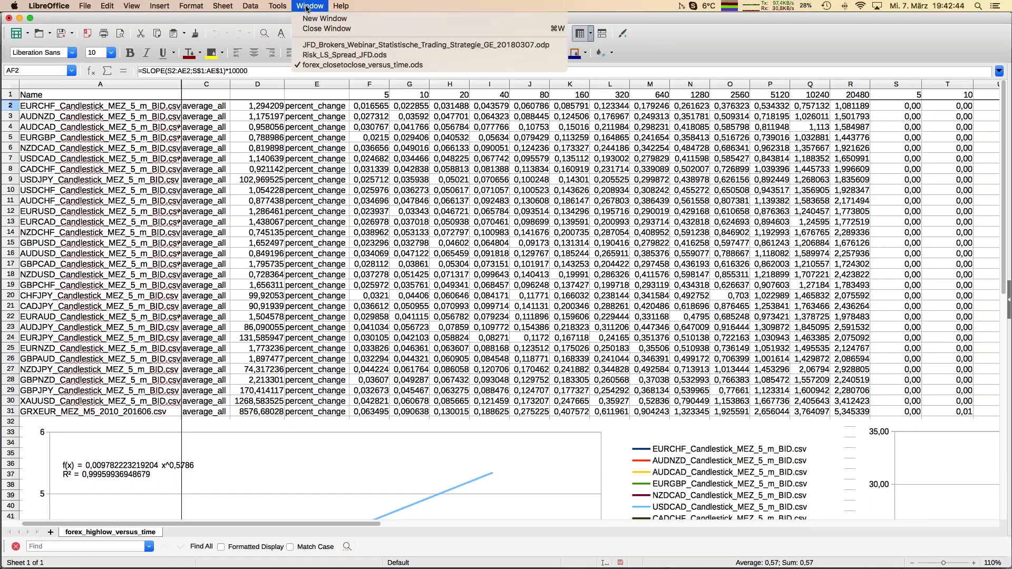
{"action": "mouse_move", "coordinate": [274, 9]}
{"action": "left_click", "coordinate": [120, 178]}
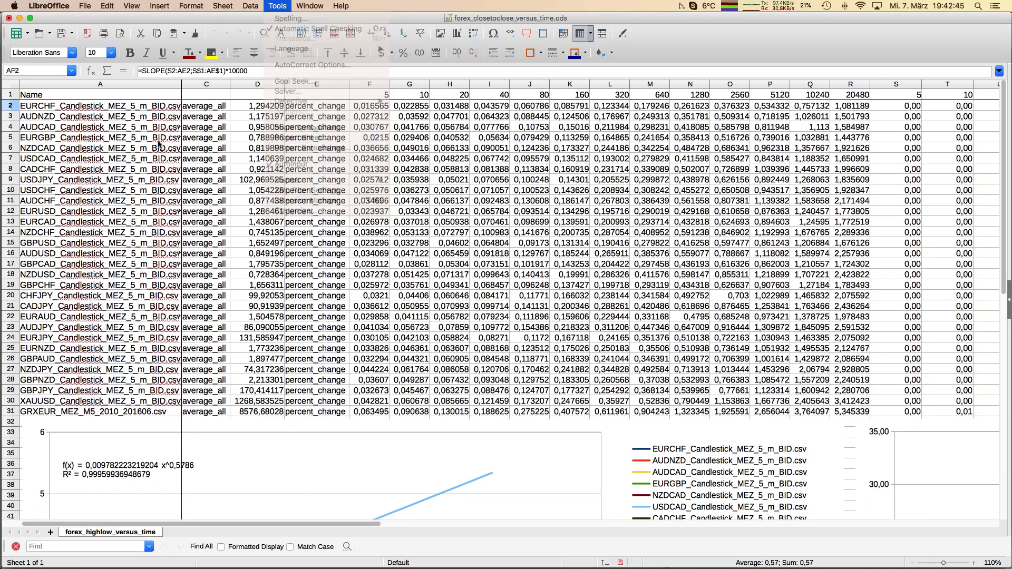
{"action": "left_click", "coordinate": [310, 7]}
{"action": "left_click", "coordinate": [343, 55]}
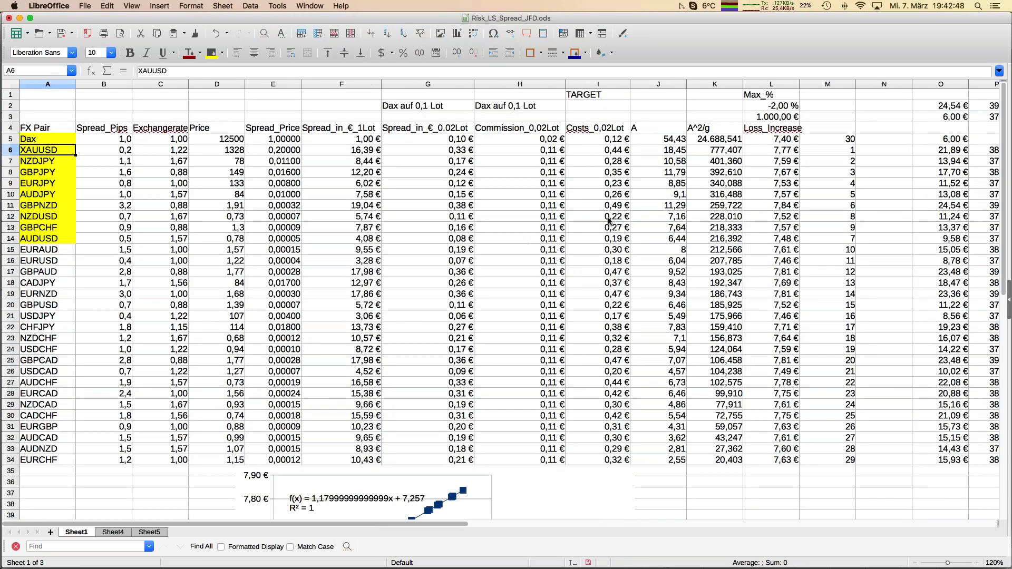
{"action": "left_click", "coordinate": [705, 153]}
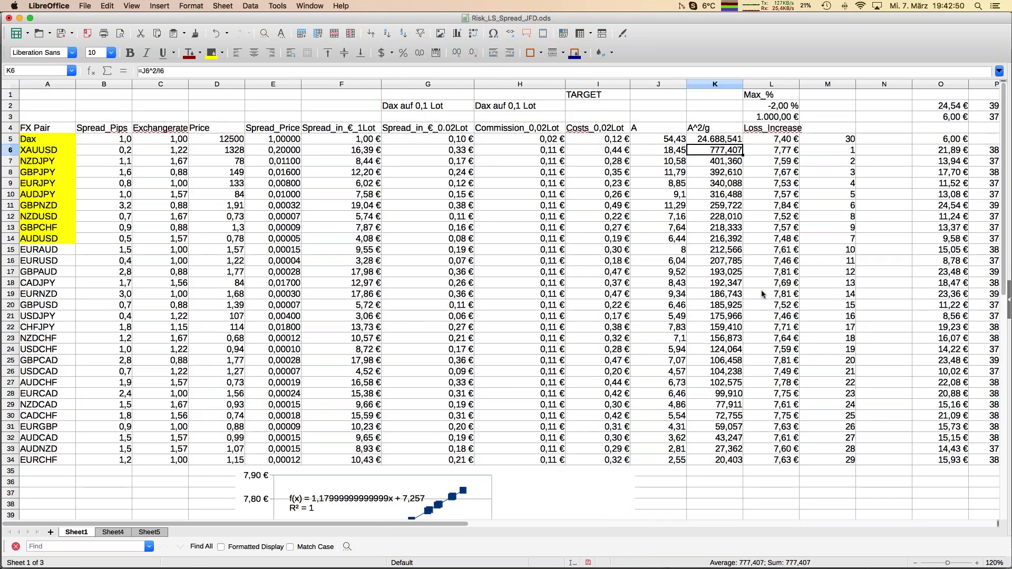
Step: Go through the A^2/g values in column K from Dax to GBPCHF, finishing on AUDJPY's value in K10
{"action": "key", "text": "Down"}
{"action": "key", "text": "Down"}
{"action": "key", "text": "Up"}
{"action": "key", "text": "Up"}
{"action": "key", "text": "Up"}
{"action": "key", "text": "Up"}
{"action": "key", "text": "Down"}
{"action": "key", "text": "Down"}
{"action": "key", "text": "Down"}
{"action": "key", "text": "Down"}
{"action": "key", "text": "Down"}
{"action": "key", "text": "Down"}
{"action": "key", "text": "Down"}
{"action": "key", "text": "Down"}
{"action": "key", "text": "Down"}
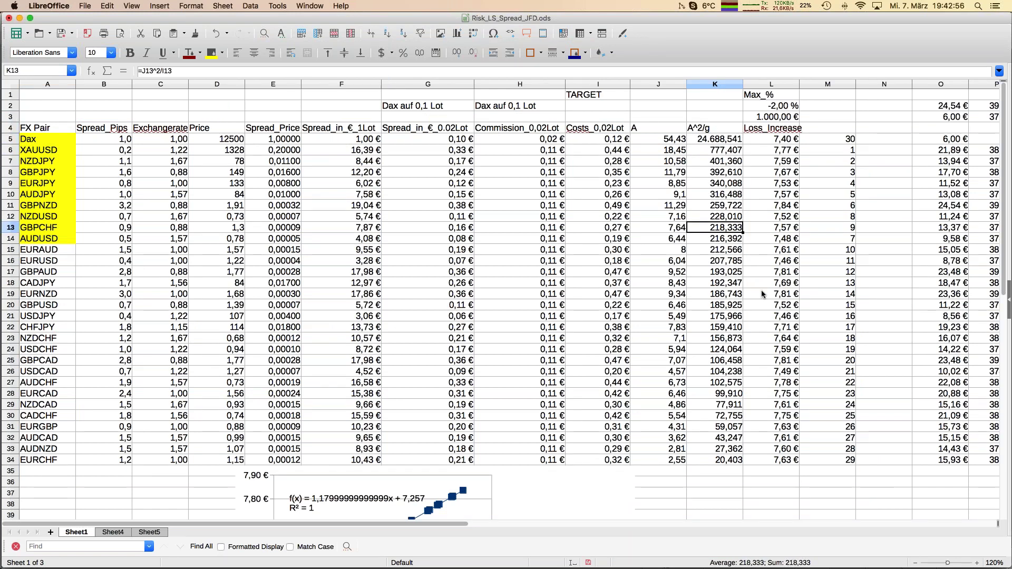
{"action": "key", "text": "Up"}
{"action": "key", "text": "Up"}
{"action": "key", "text": "Up"}
{"action": "key", "text": "Up"}
{"action": "key", "text": "Up"}
{"action": "key", "text": "Up"}
{"action": "key", "text": "Up"}
{"action": "key", "text": "Up"}
{"action": "key", "text": "Up"}
{"action": "key", "text": "Down"}
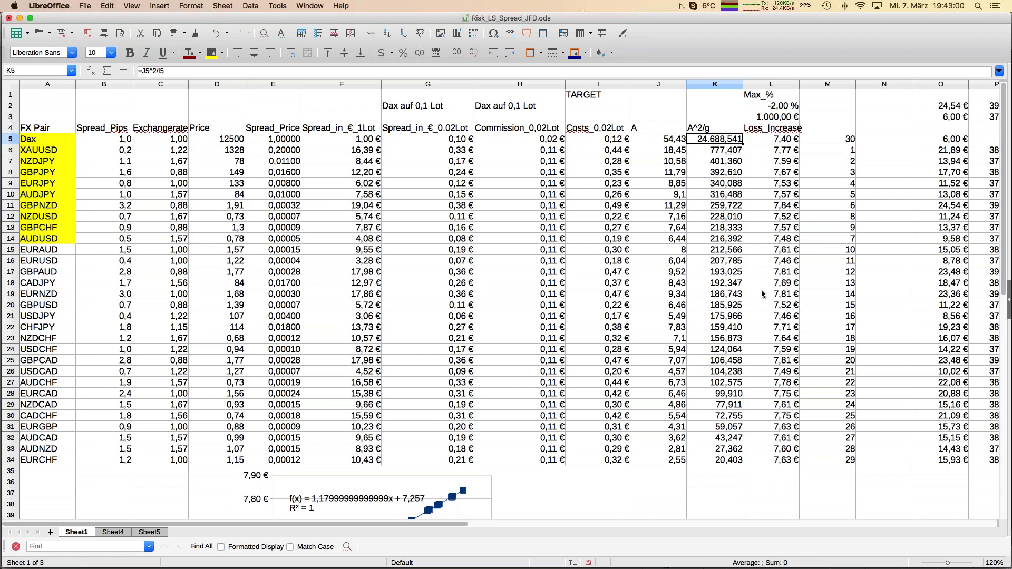
{"action": "key", "text": "Down"}
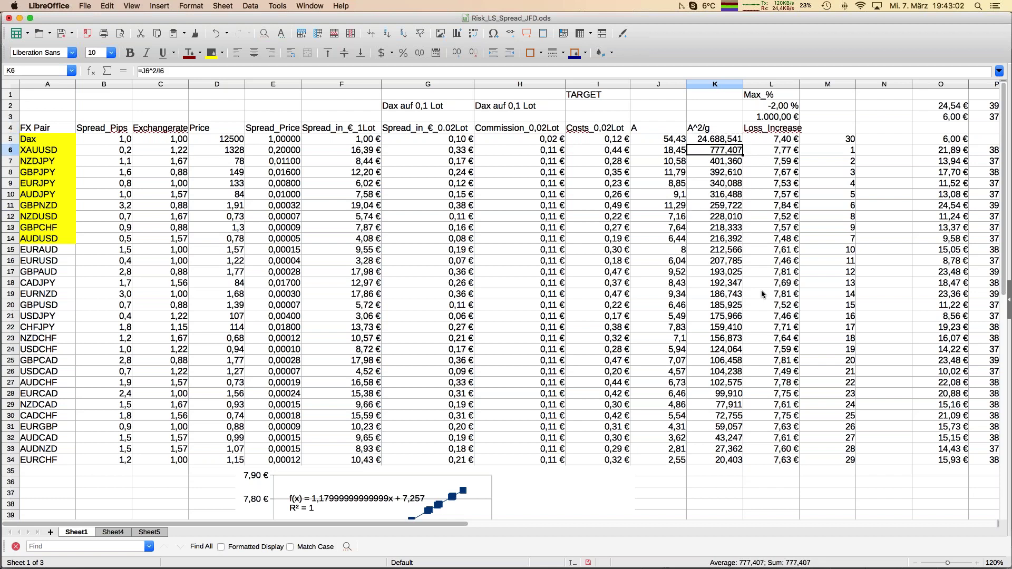
{"action": "key", "text": "Down"}
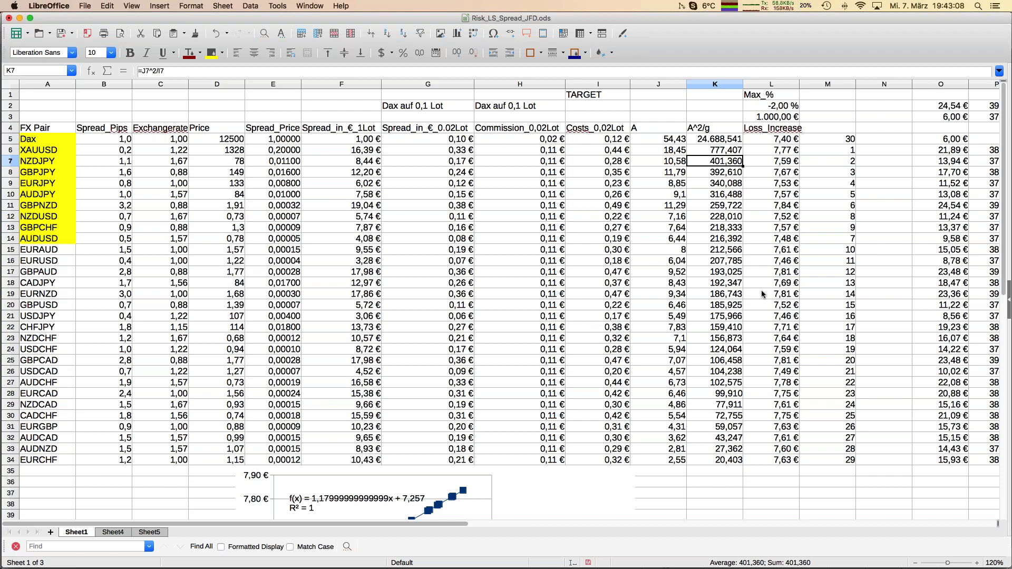
{"action": "key", "text": "Down"}
{"action": "key", "text": "Down"}
{"action": "key", "text": "Down"}
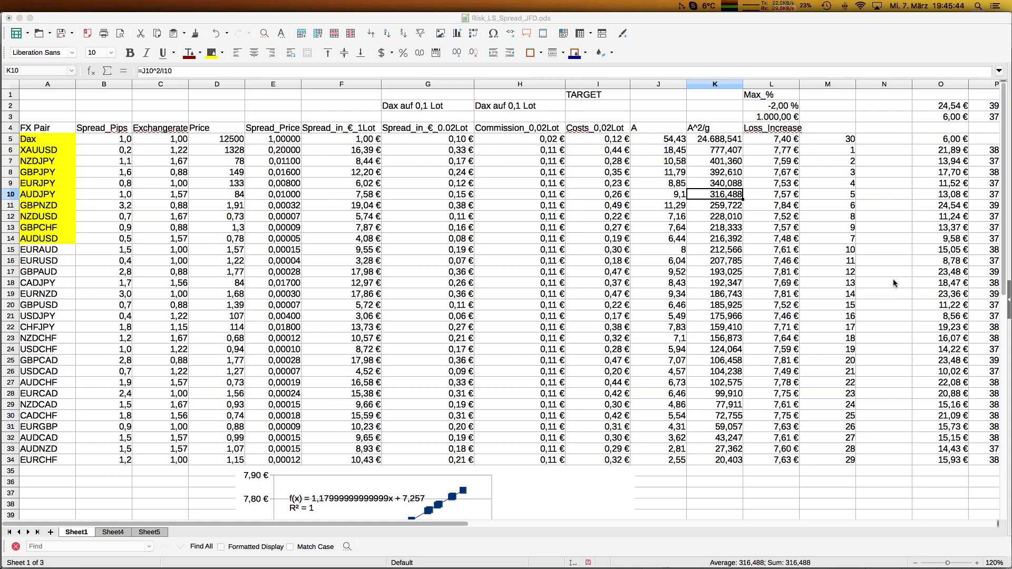
Step: Check GBPCHF's commission in H13, the Costs_0,02Lot column I and the Loss_Increase column L
{"action": "left_click", "coordinate": [499, 229]}
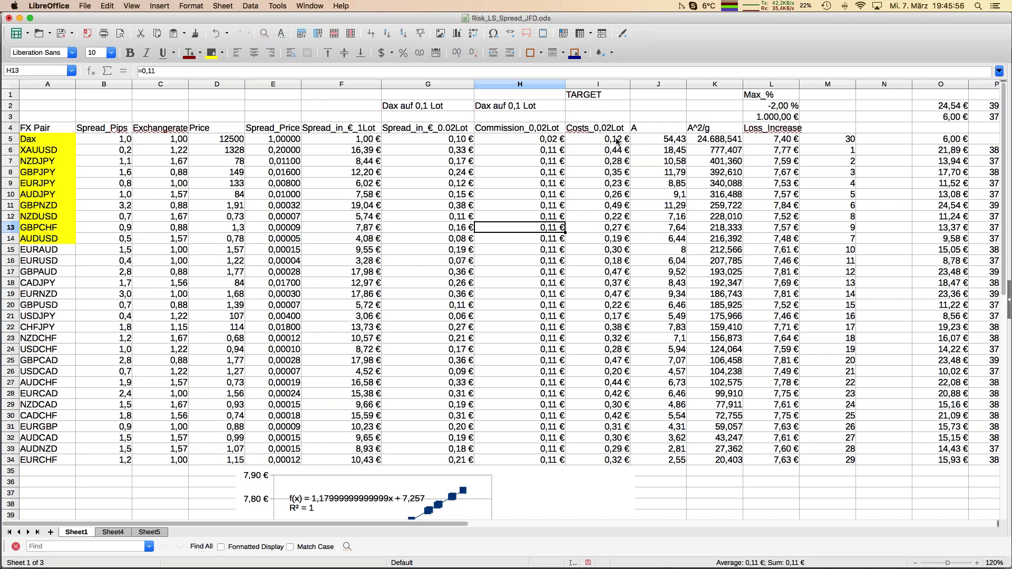
{"action": "left_click", "coordinate": [610, 96]}
{"action": "left_click", "coordinate": [606, 84]}
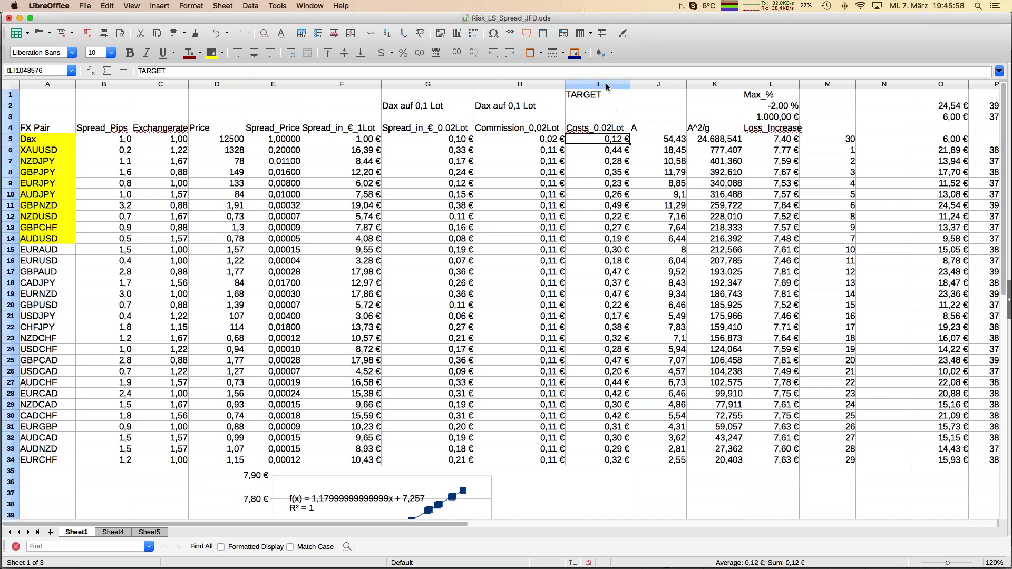
{"action": "left_click", "coordinate": [774, 86]}
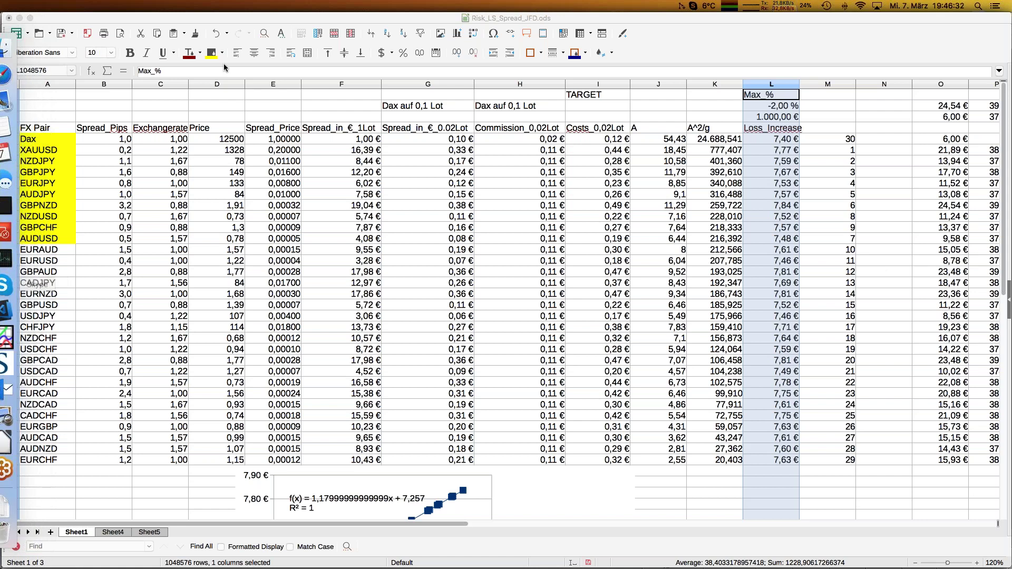
Step: Switch to forex_closetoclose_versus_time.ods and examine the line chart of percent change over time below the table
{"action": "left_click", "coordinate": [178, 194]}
{"action": "left_click", "coordinate": [308, 6]}
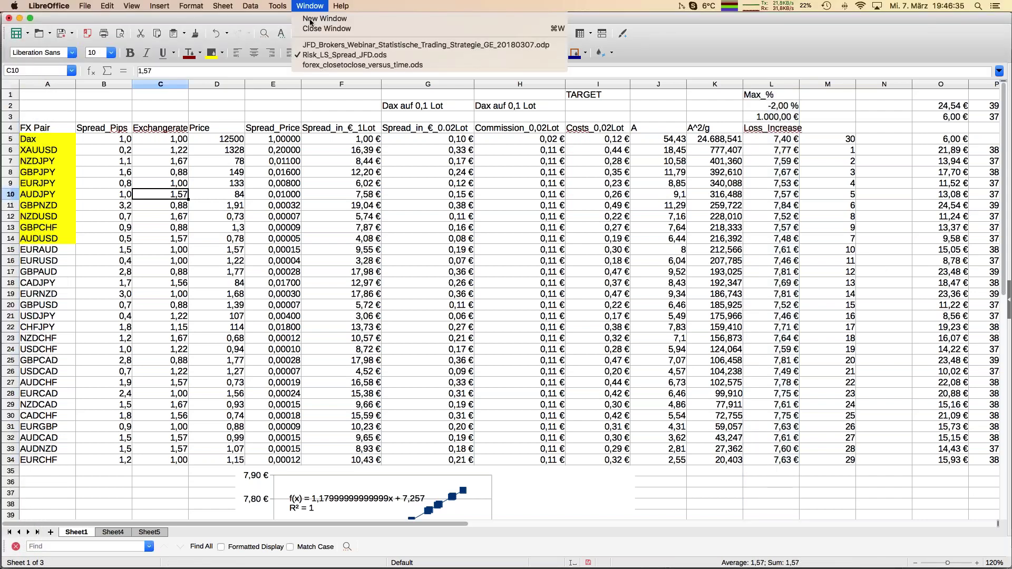
{"action": "left_click", "coordinate": [320, 65]}
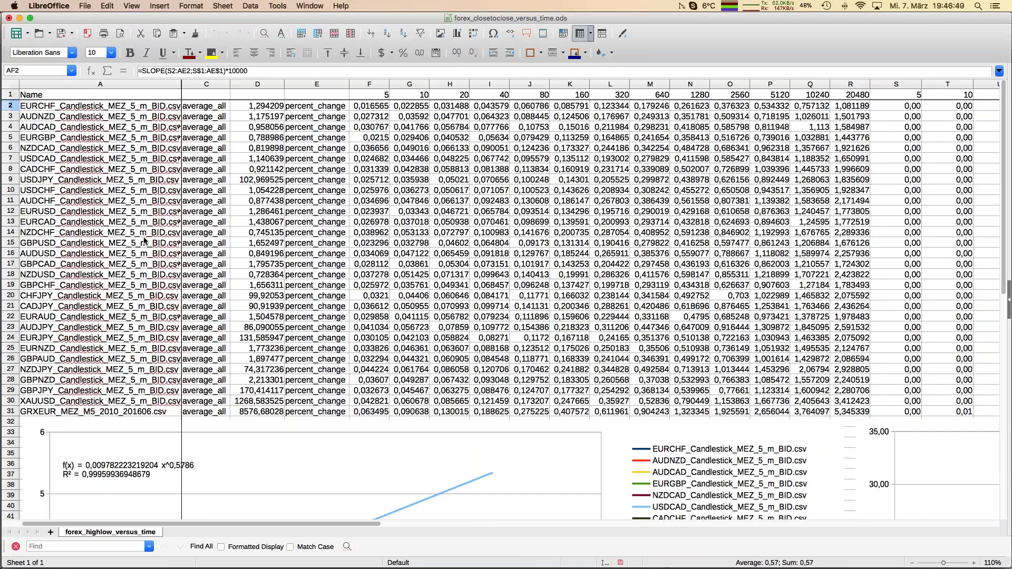
{"action": "left_click", "coordinate": [139, 237]}
{"action": "key", "text": "Down"}
{"action": "key", "text": "Down"}
{"action": "key", "text": "Down"}
{"action": "key", "text": "Down"}
{"action": "key", "text": "Down"}
{"action": "key", "text": "Down"}
{"action": "key", "text": "Down"}
{"action": "key", "text": "Down"}
{"action": "key", "text": "Down"}
{"action": "key", "text": "Down"}
{"action": "key", "text": "Down"}
{"action": "key", "text": "Down"}
{"action": "key", "text": "Down"}
{"action": "key", "text": "Down"}
{"action": "key", "text": "Down"}
{"action": "key", "text": "Down"}
{"action": "key", "text": "Down"}
{"action": "key", "text": "Down"}
{"action": "key", "text": "Down"}
{"action": "key", "text": "Down"}
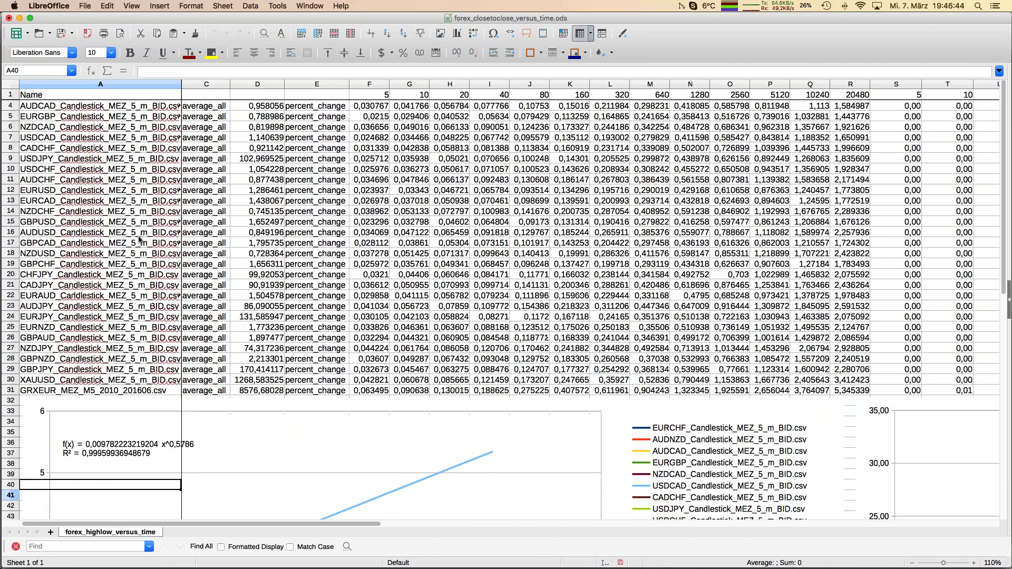
{"action": "key", "text": "Down"}
{"action": "key", "text": "Down"}
{"action": "key", "text": "Down"}
{"action": "key", "text": "Down"}
{"action": "key", "text": "Down"}
{"action": "key", "text": "Down"}
{"action": "key", "text": "Down"}
{"action": "key", "text": "Down"}
{"action": "key", "text": "Down"}
{"action": "key", "text": "Down"}
{"action": "key", "text": "Down"}
{"action": "key", "text": "Down"}
{"action": "key", "text": "Down"}
{"action": "key", "text": "Down"}
{"action": "key", "text": "Down"}
{"action": "key", "text": "Down"}
{"action": "key", "text": "Down"}
{"action": "key", "text": "Down"}
{"action": "key", "text": "Down"}
{"action": "key", "text": "Down"}
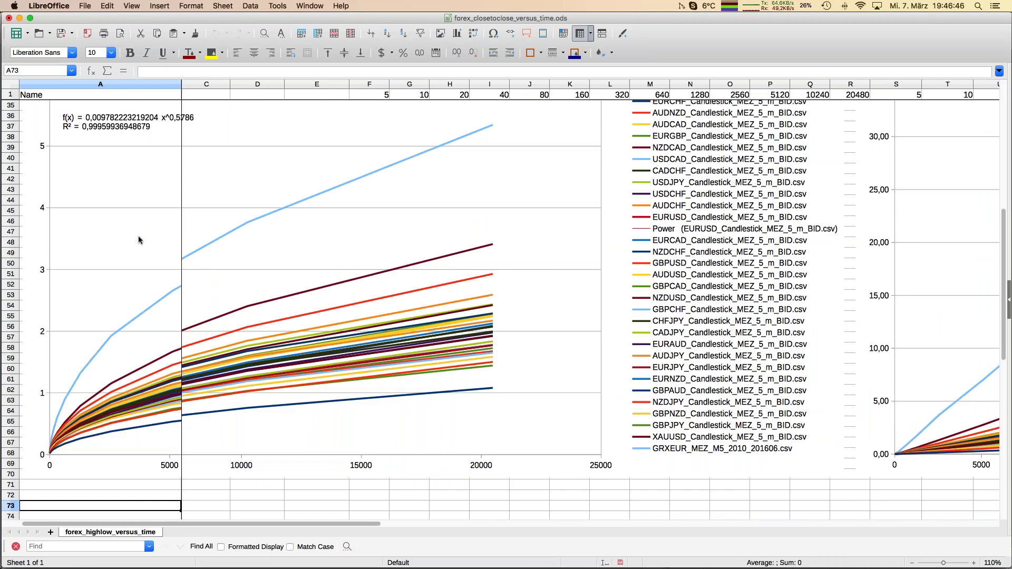
{"action": "key", "text": "Right"}
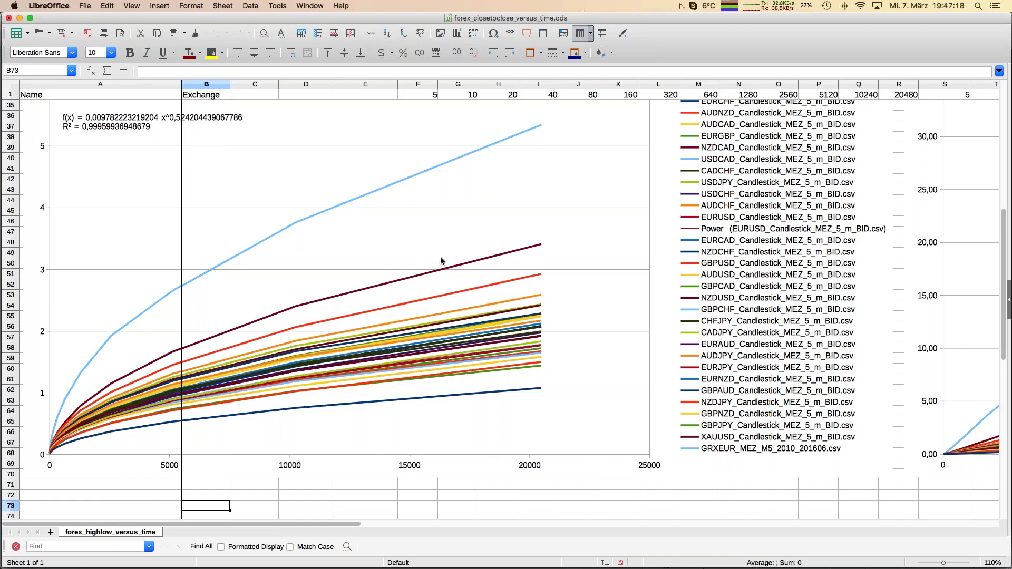
Step: Examine the line chart of the squared percent changes beside the percent change chart
{"action": "scroll", "coordinate": [441, 257], "scroll_direction": "right", "scroll_amount": 6}
{"action": "scroll", "coordinate": [441, 260], "scroll_direction": "right", "scroll_amount": 2}
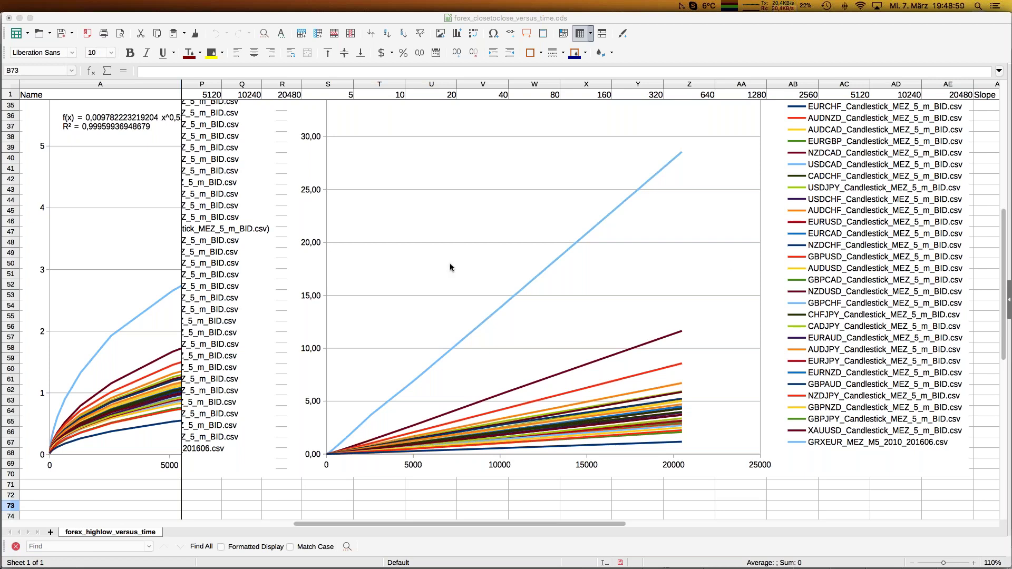
{"action": "left_click", "coordinate": [209, 190]}
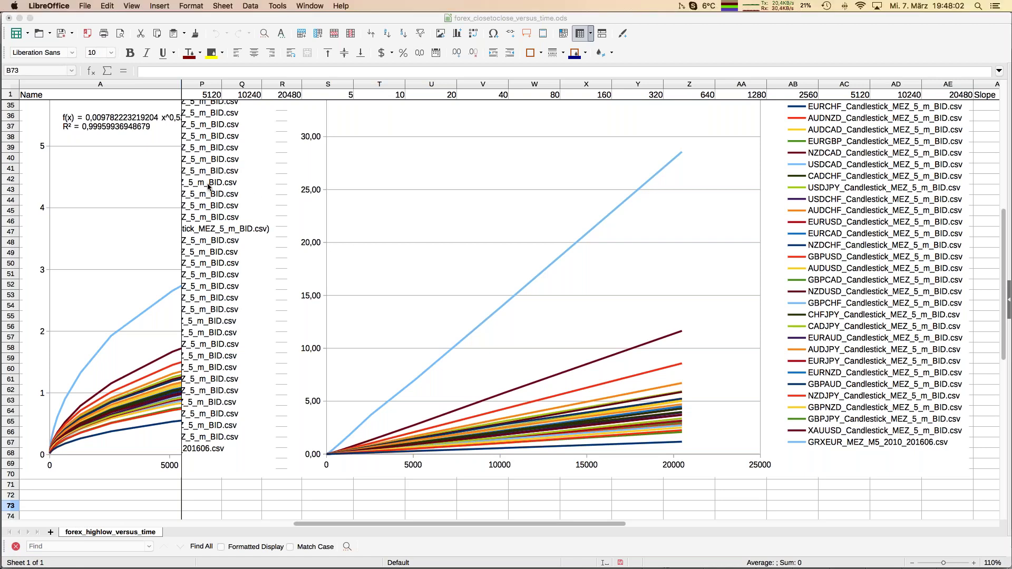
{"action": "left_click", "coordinate": [209, 190]}
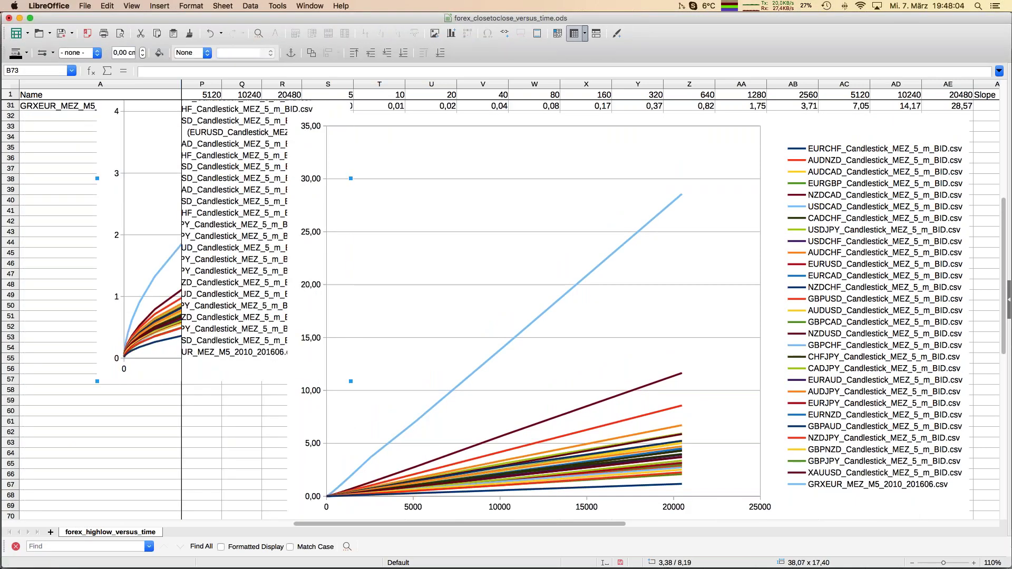
Step: Switch back to Risk_LS_Spread_JFD.ods and inspect the Costs_0,02Lot formula for Dax in I5
{"action": "left_click", "coordinate": [310, 6]}
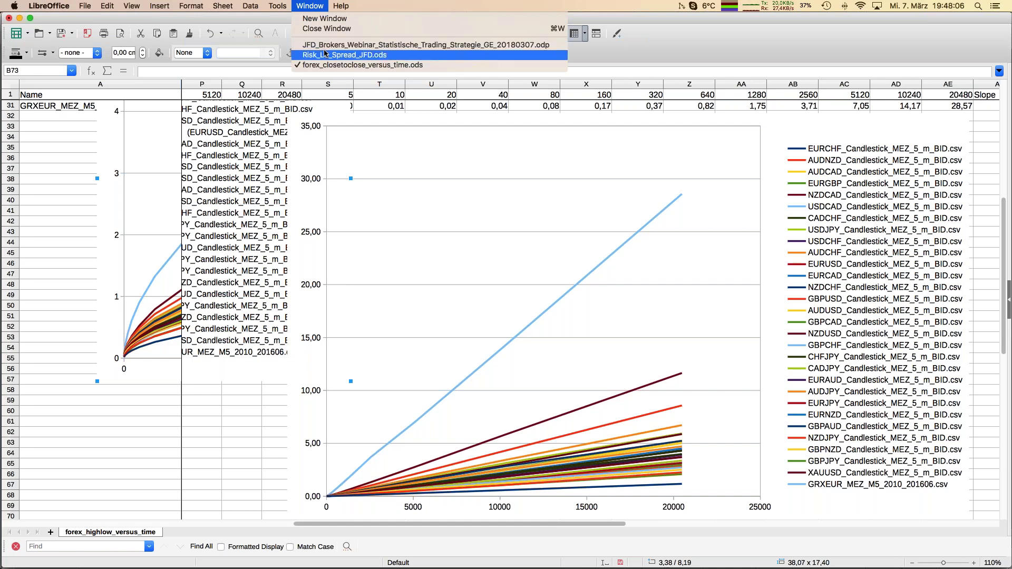
{"action": "left_click", "coordinate": [345, 55]}
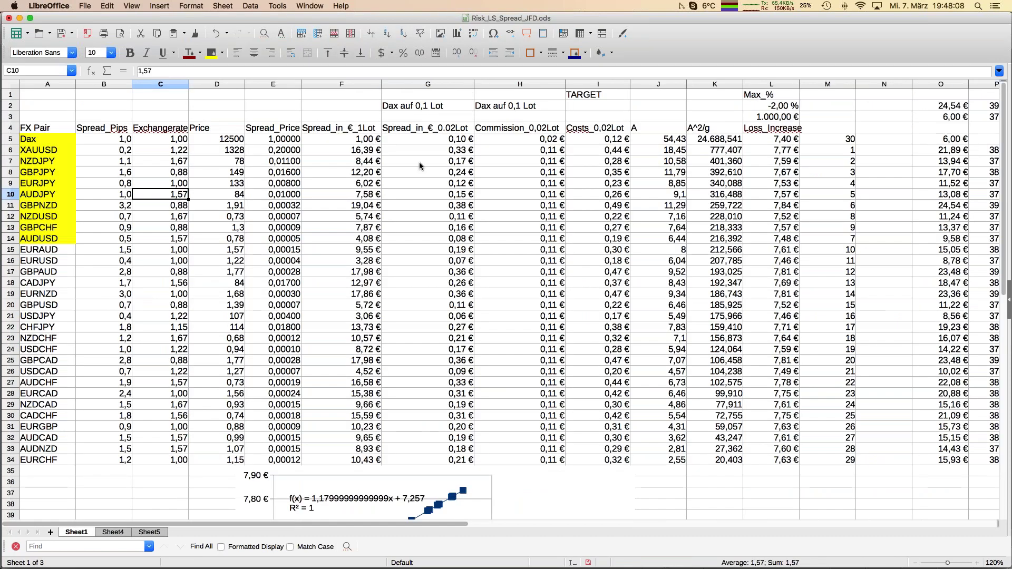
{"action": "left_click", "coordinate": [429, 106]}
{"action": "left_click", "coordinate": [613, 141]}
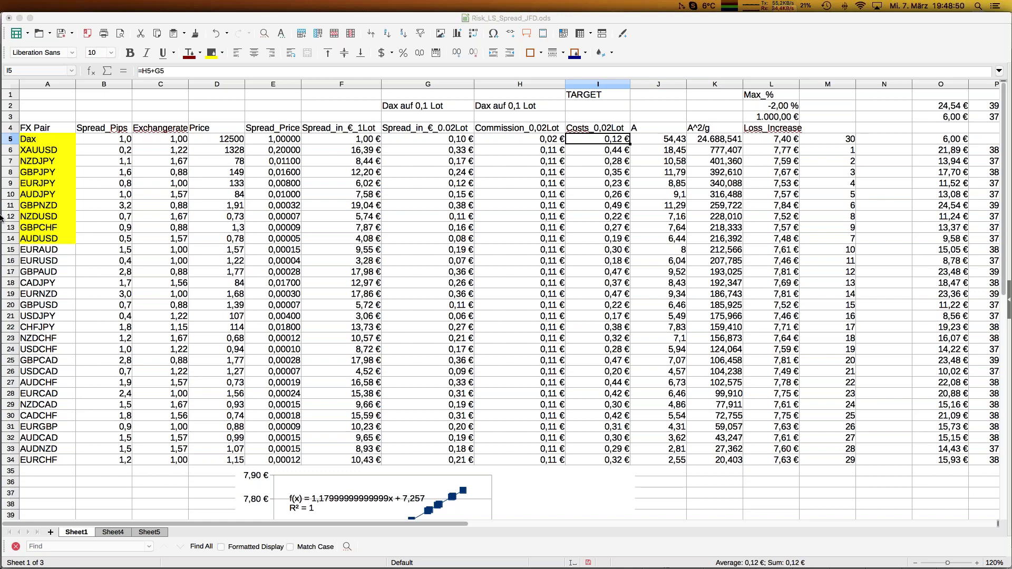
Step: Switch to Microsoft Remote Desktop and bring up the first JFD-Demo trading terminal with its ten PT-LongShort charts
{"action": "mouse_move", "coordinate": [2, 218]}
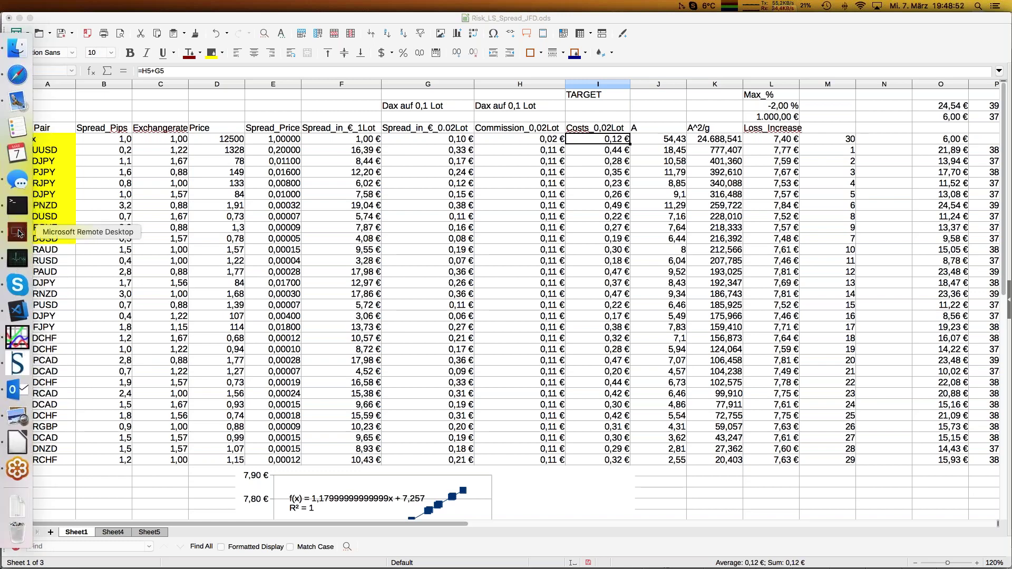
{"action": "left_click", "coordinate": [18, 233]}
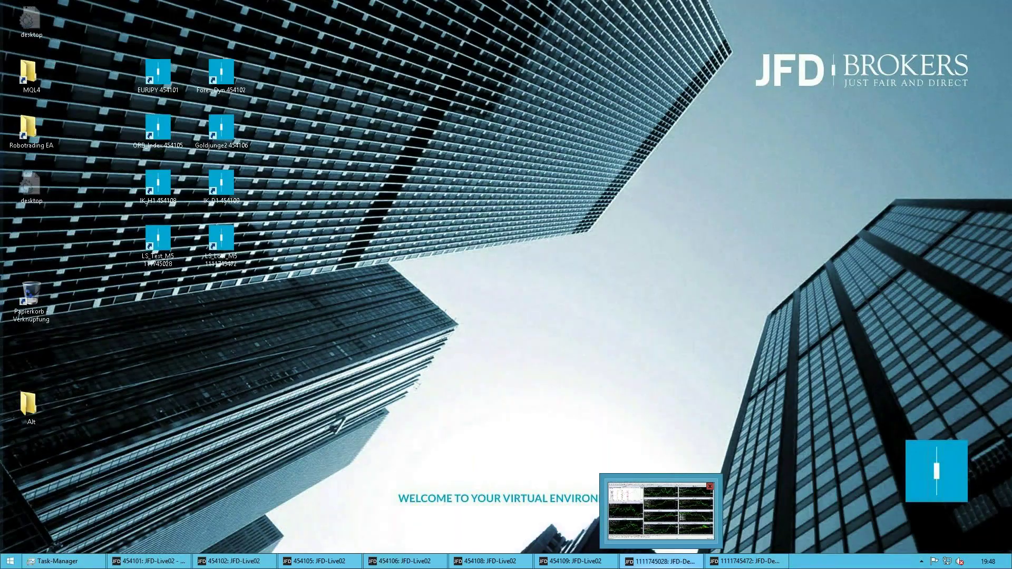
{"action": "left_click", "coordinate": [657, 565]}
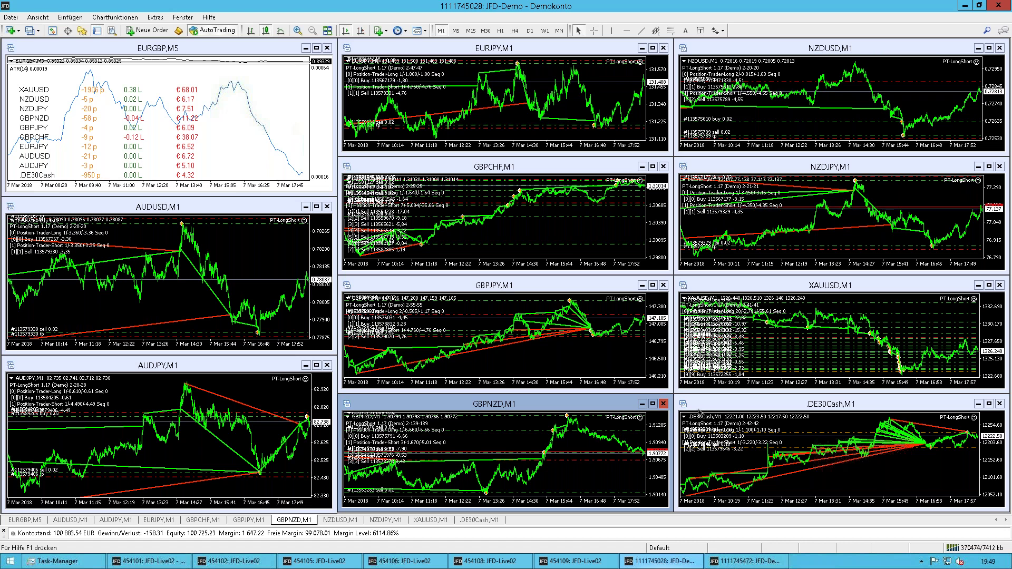
Step: Move the .DE30Cash,M1 chart window toward the middle of the workspace, enlarge it and zoom the chart in two levels
{"action": "left_click_drag", "start_coordinate": [730, 409], "coordinate": [267, 271]}
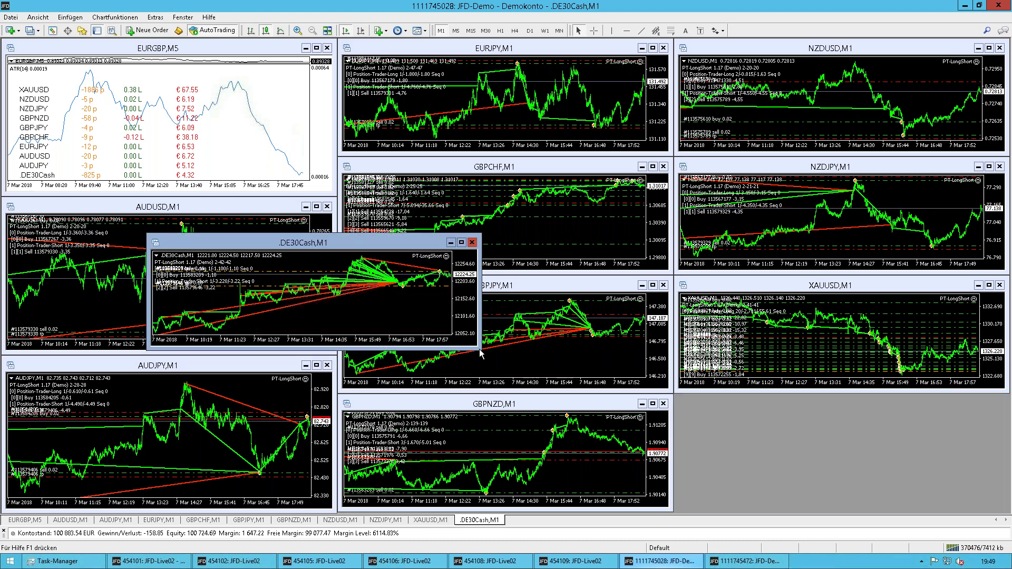
{"action": "left_click_drag", "start_coordinate": [480, 351], "coordinate": [625, 475]}
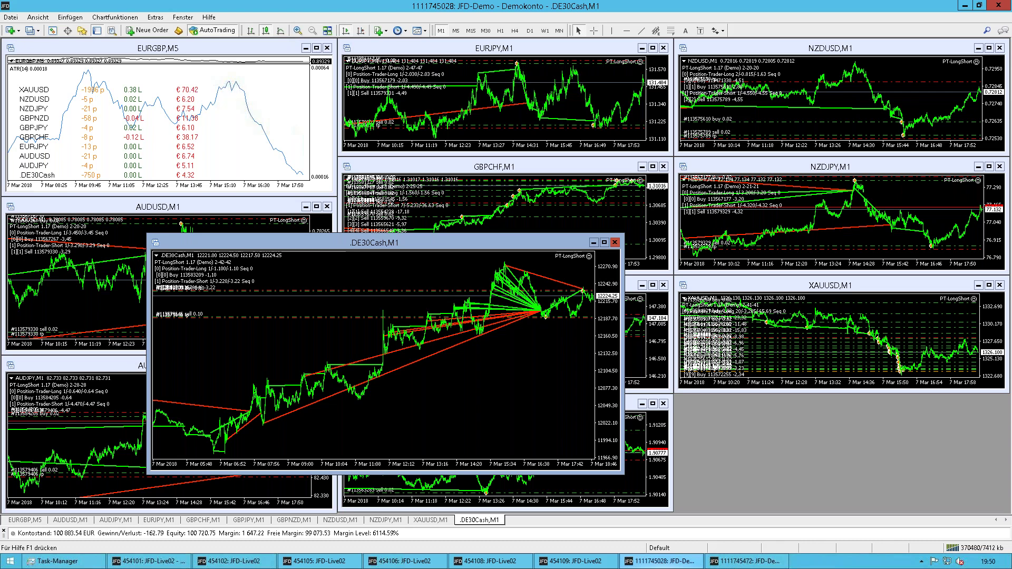
{"action": "left_click", "coordinate": [297, 30]}
{"action": "left_click", "coordinate": [298, 30]}
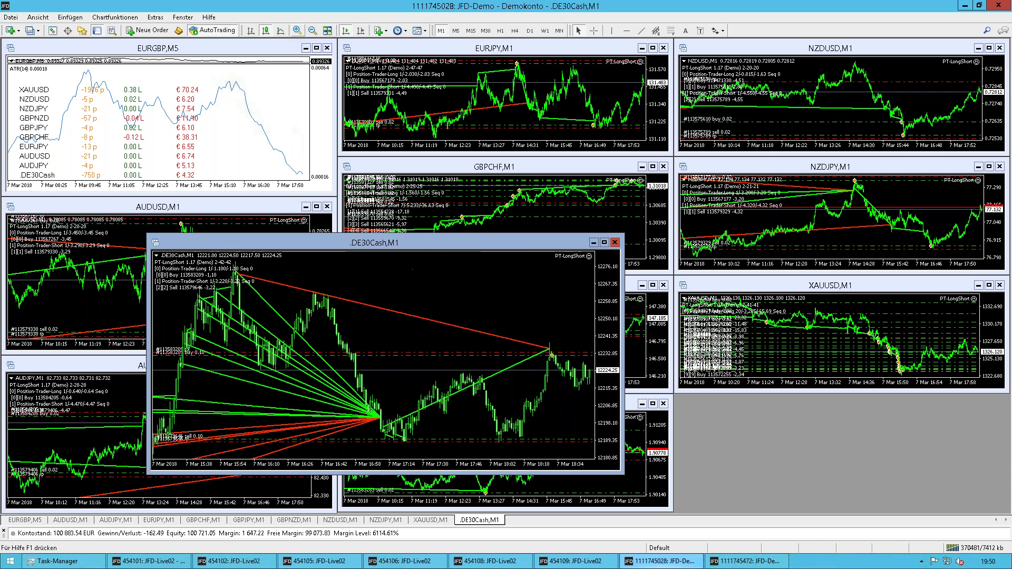